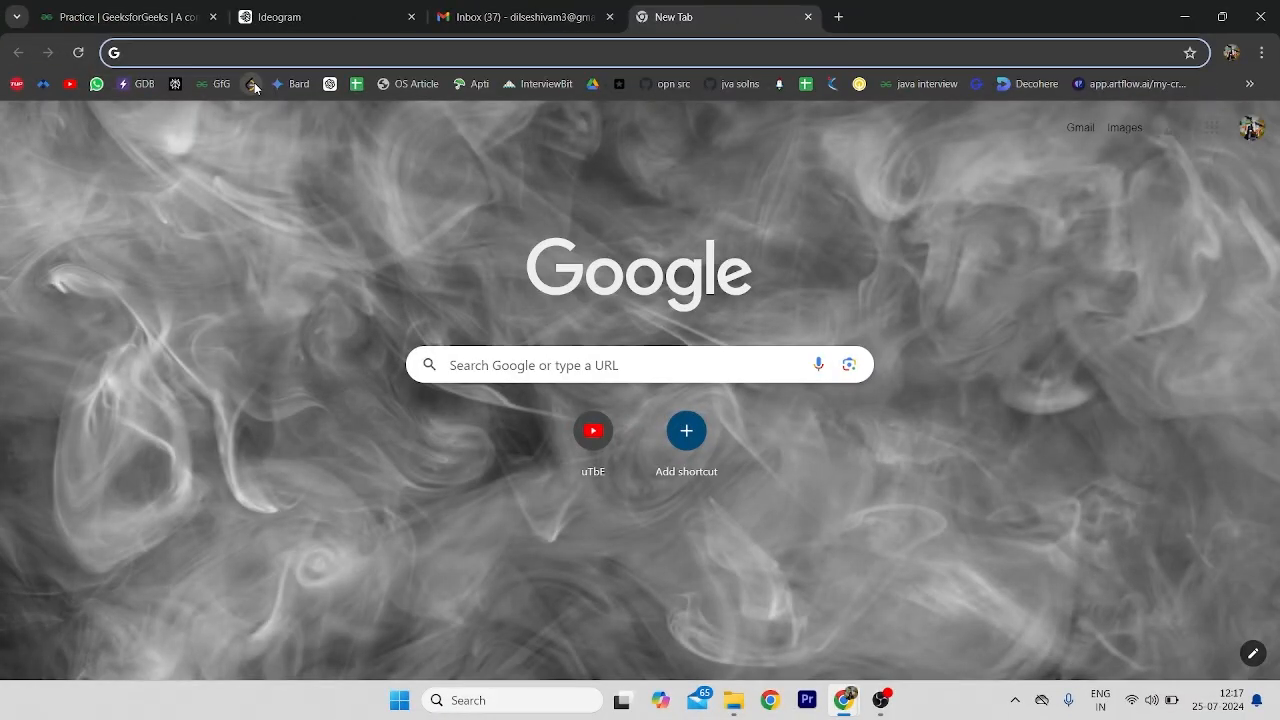
Remove the background of the portrait screenshot on remove.bg and download the resulting preview image.
{"action": "type", "text": "REMO"}
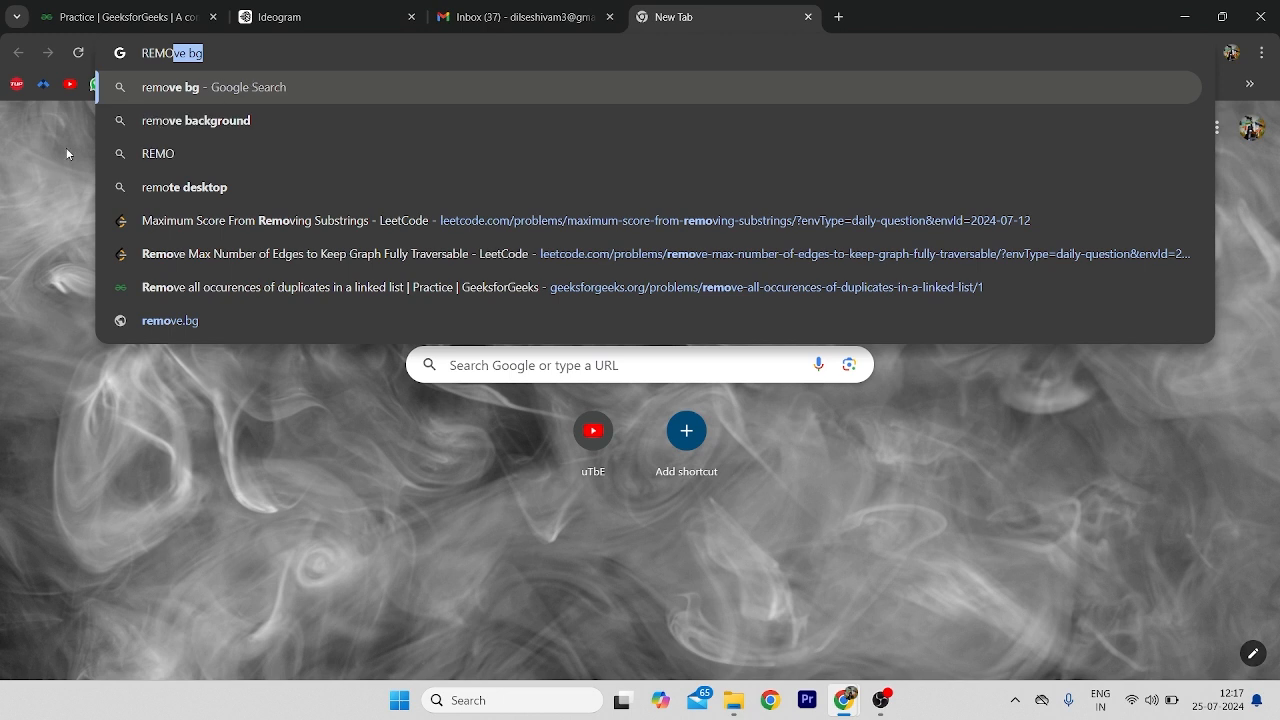
{"action": "left_click", "coordinate": [131, 125]}
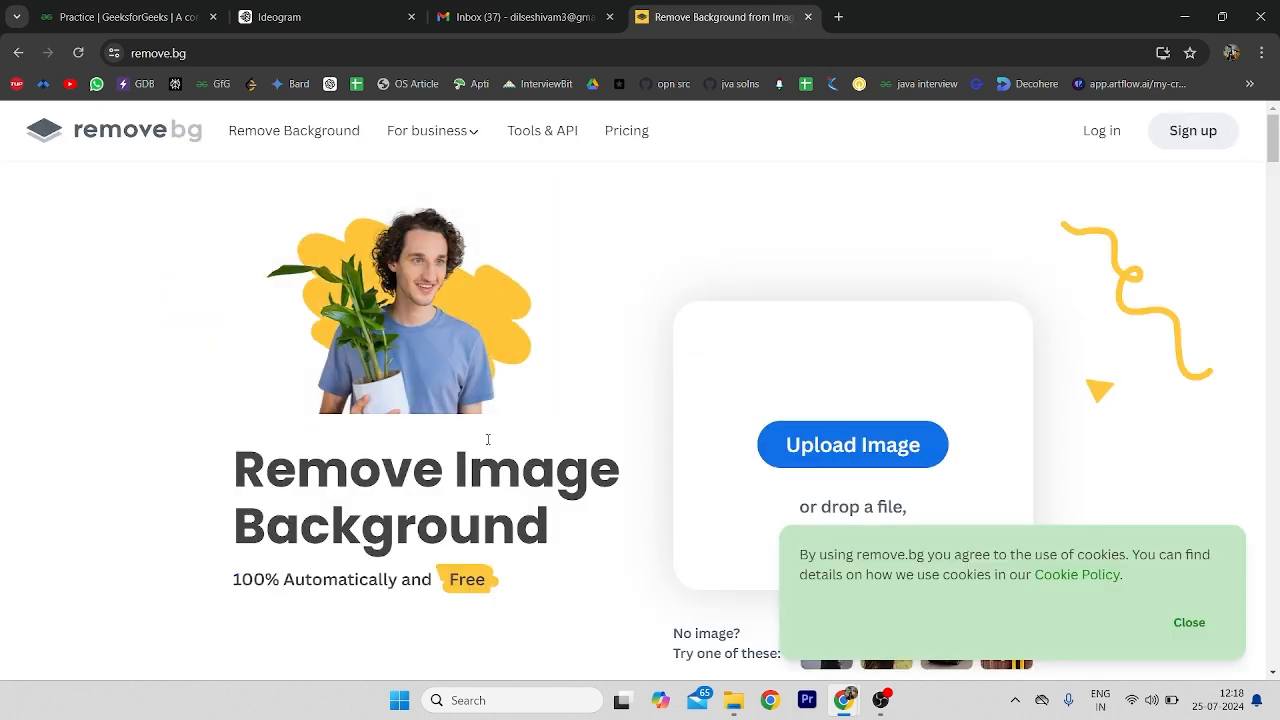
{"action": "left_click", "coordinate": [829, 443]}
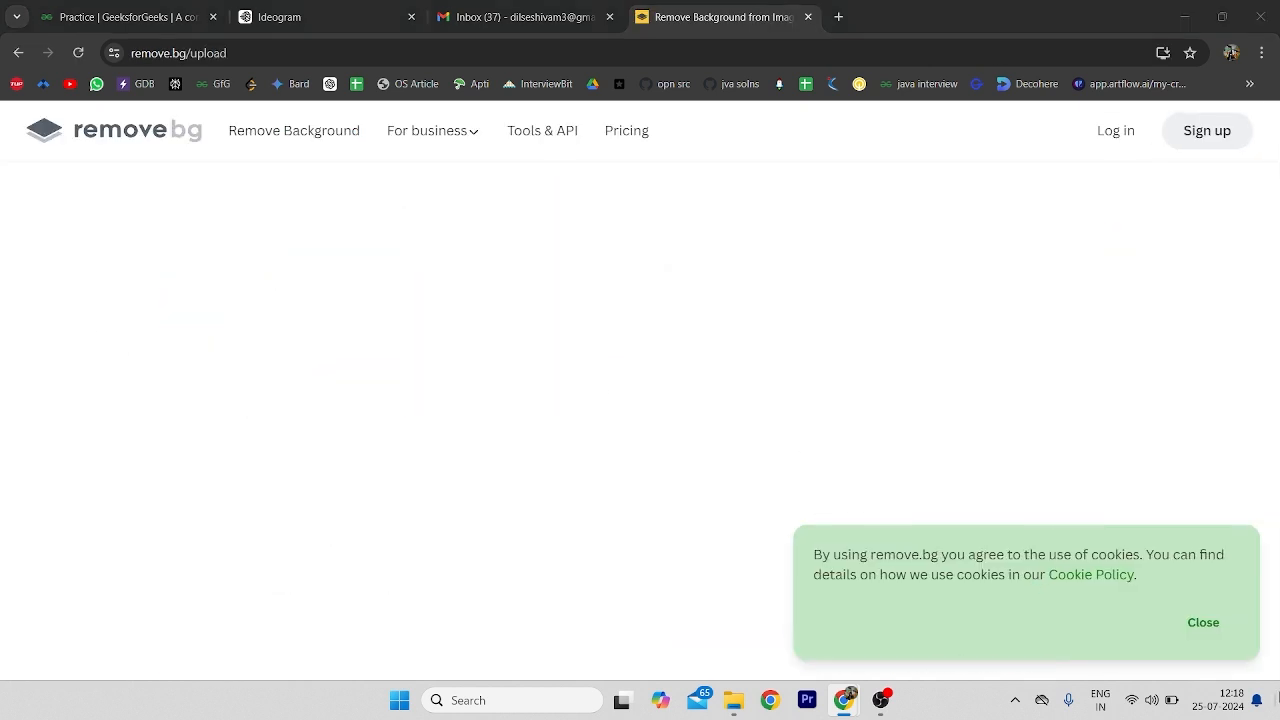
{"action": "double_click", "coordinate": [188, 170]}
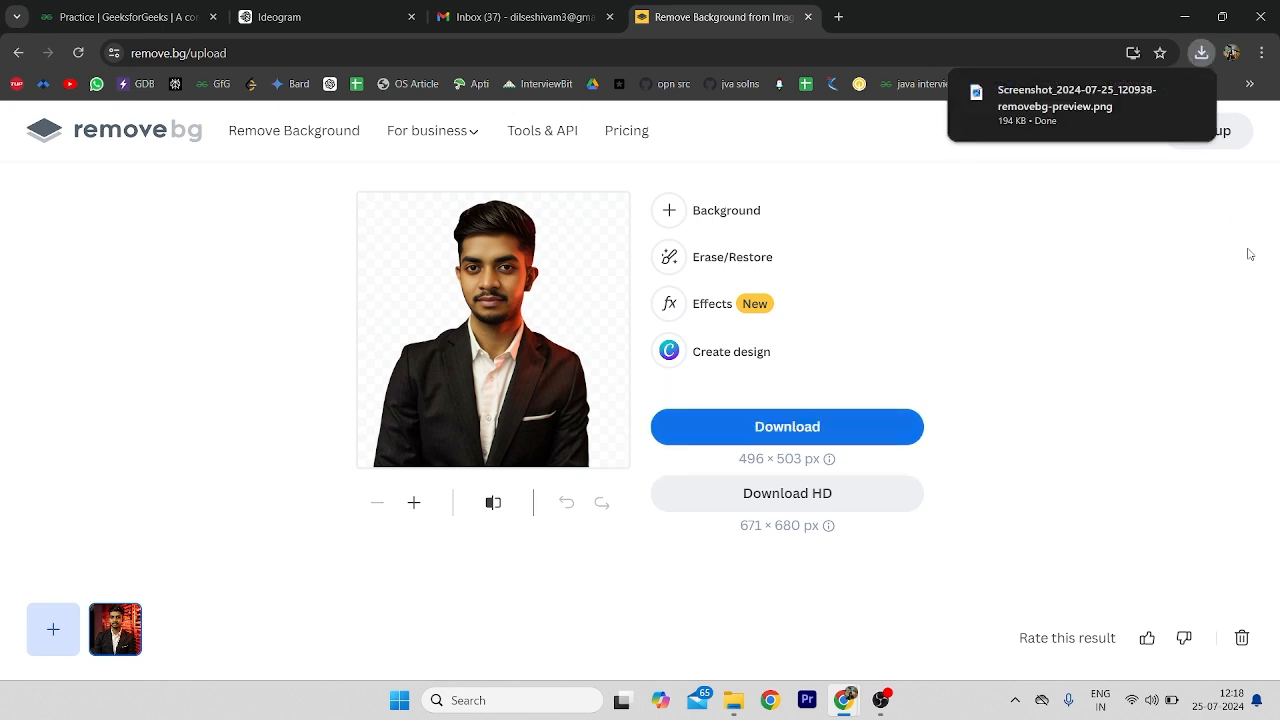
Search the web for Jitter in a new browser tab and open the Jitter motion design site.
{"action": "left_click", "coordinate": [838, 17]}
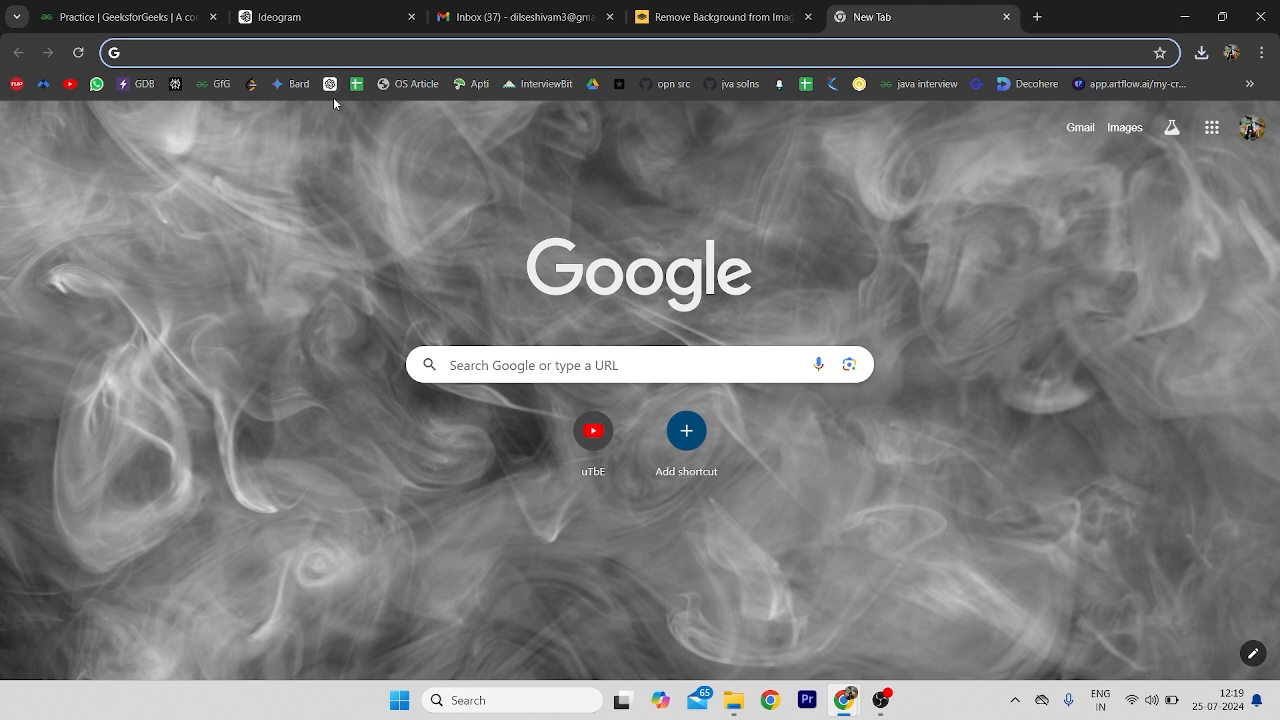
{"action": "type", "text": "JI"}
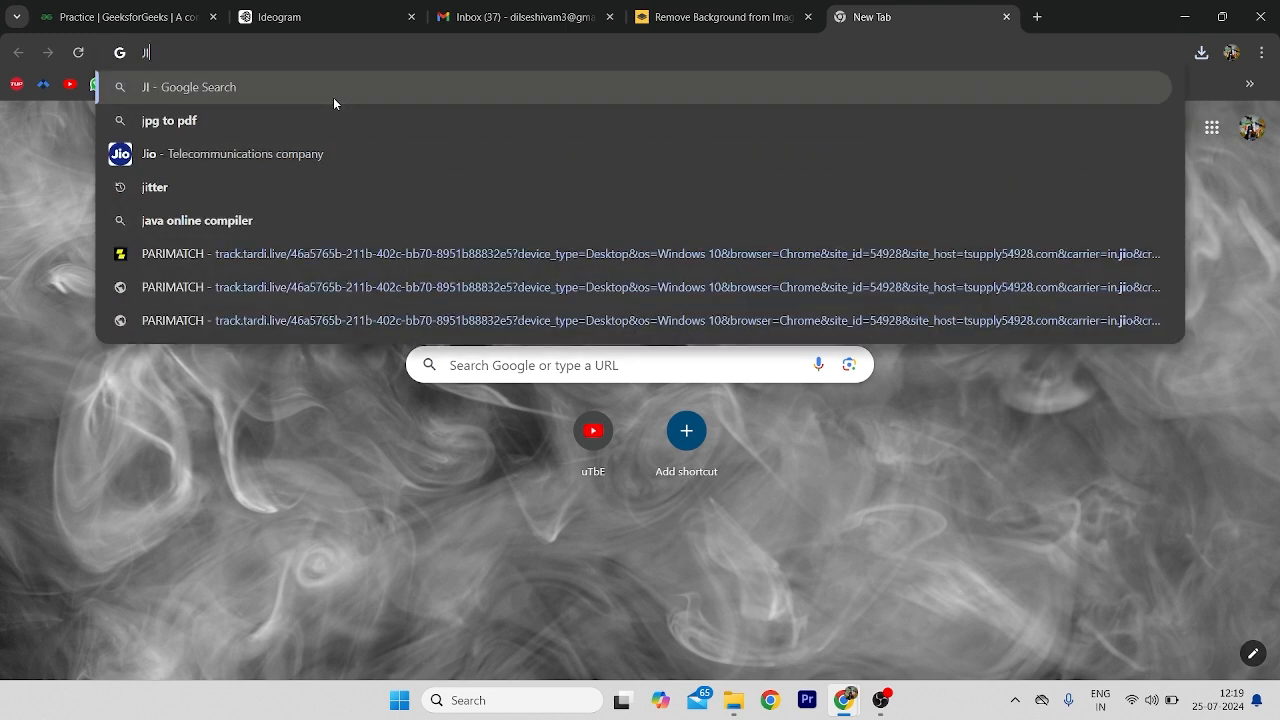
{"action": "type", "text": "TTER"}
{"action": "left_click", "coordinate": [333, 100]}
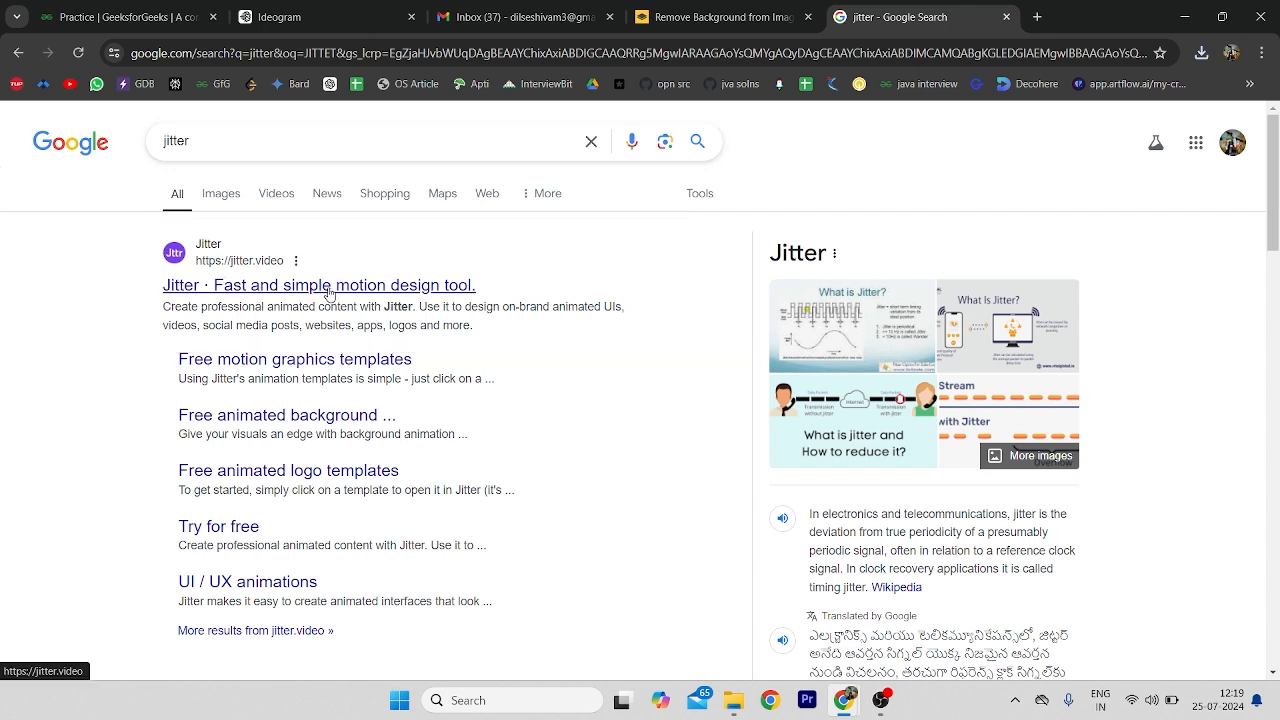
{"action": "left_click", "coordinate": [406, 268]}
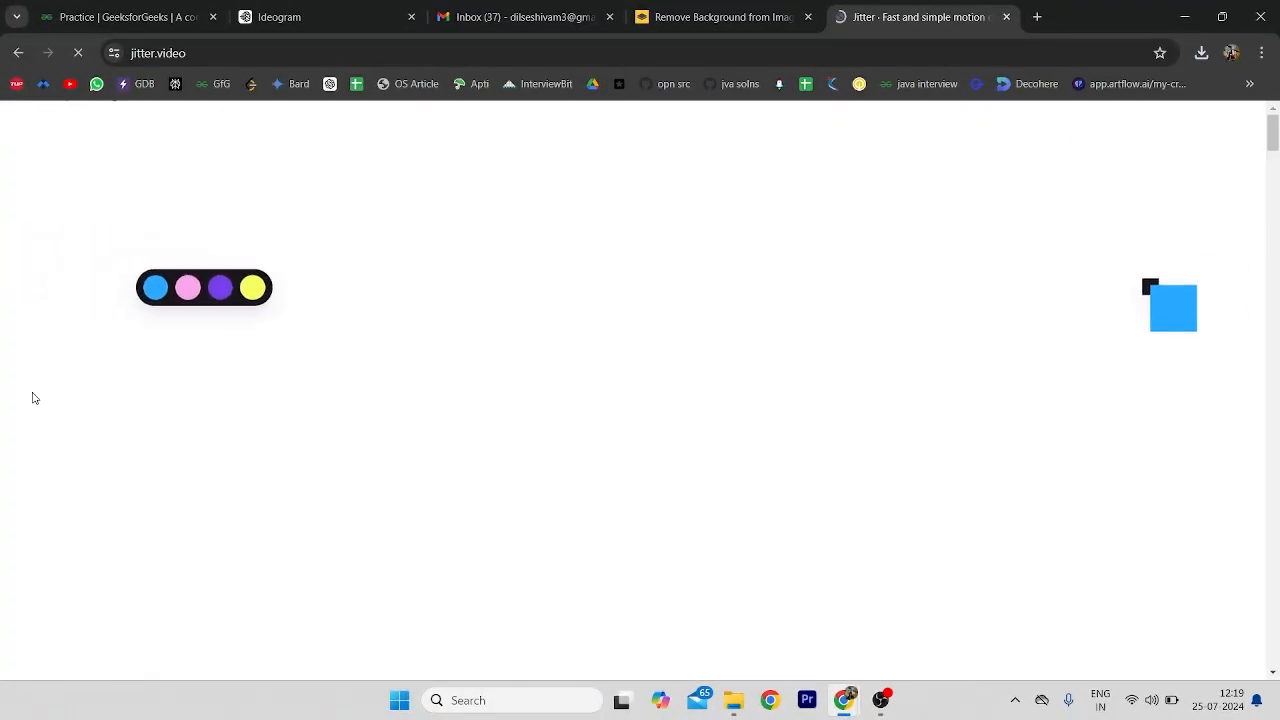
Sign up for Jitter with the Google account and complete the onboarding by starting a new file from scratch.
{"action": "scroll", "coordinate": [781, 514], "scroll_direction": "down", "scroll_amount": 4}
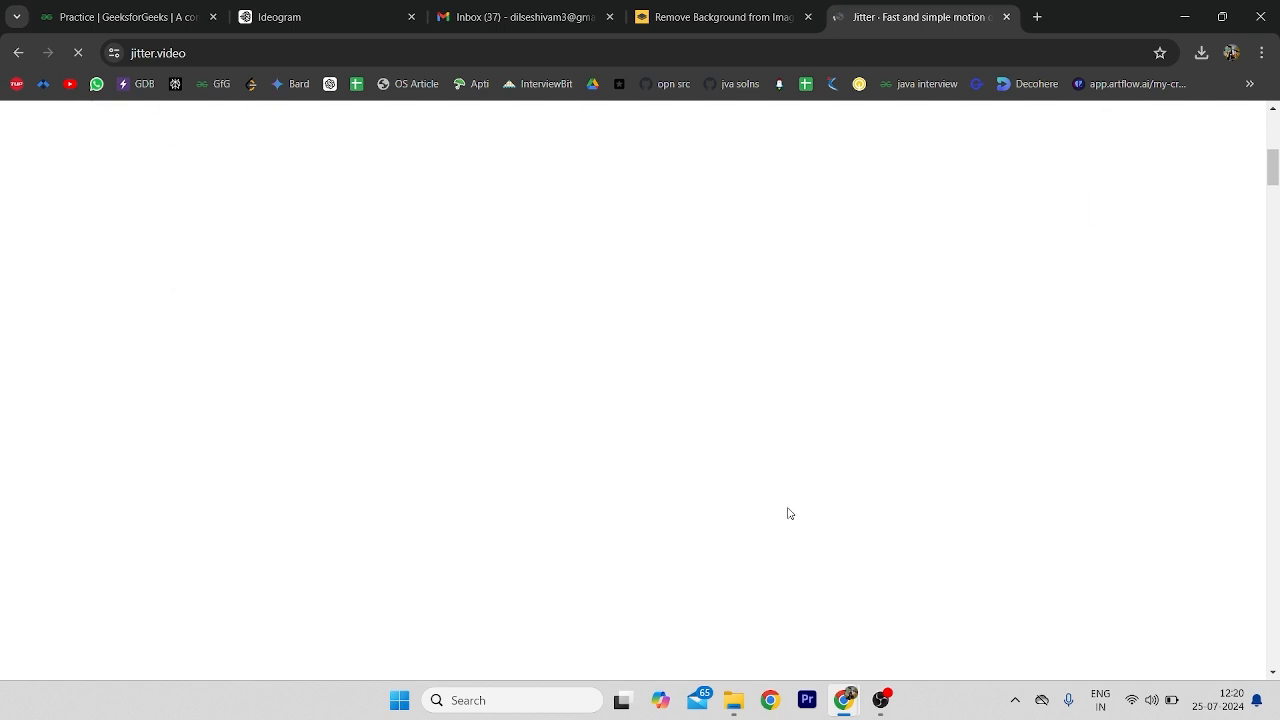
{"action": "scroll", "coordinate": [808, 505], "scroll_direction": "down", "scroll_amount": 2}
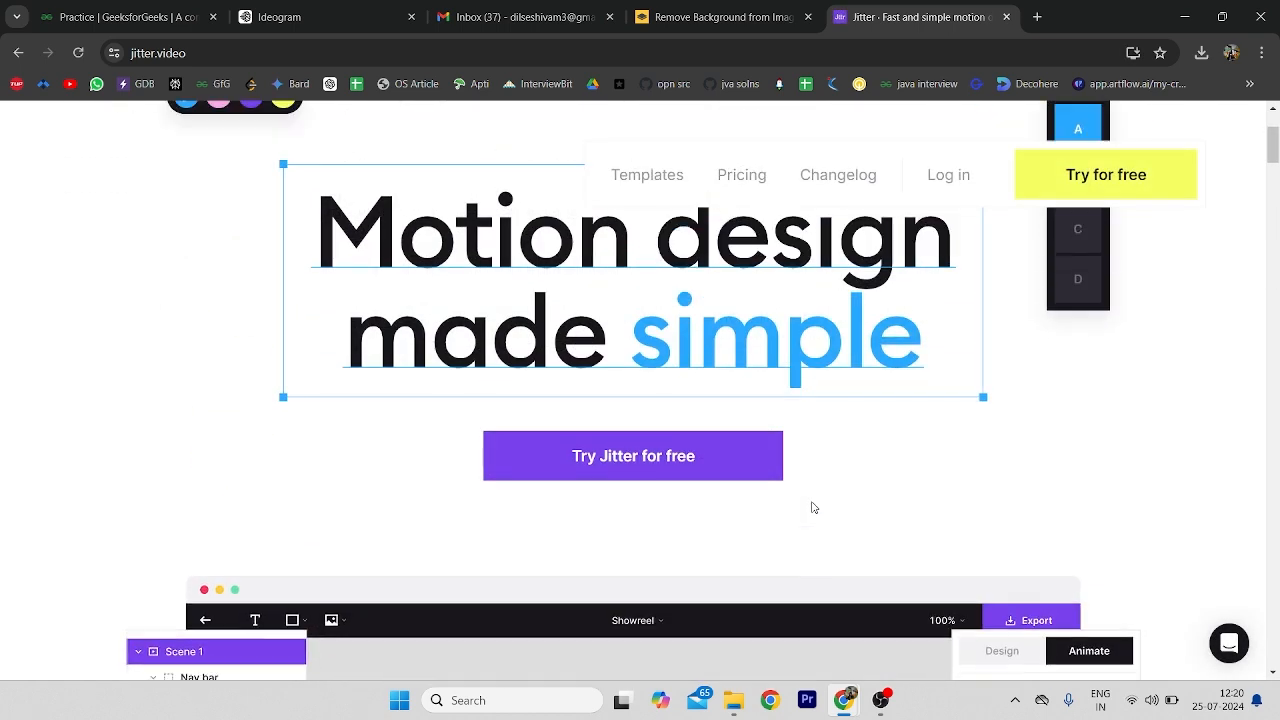
{"action": "left_click", "coordinate": [712, 650]}
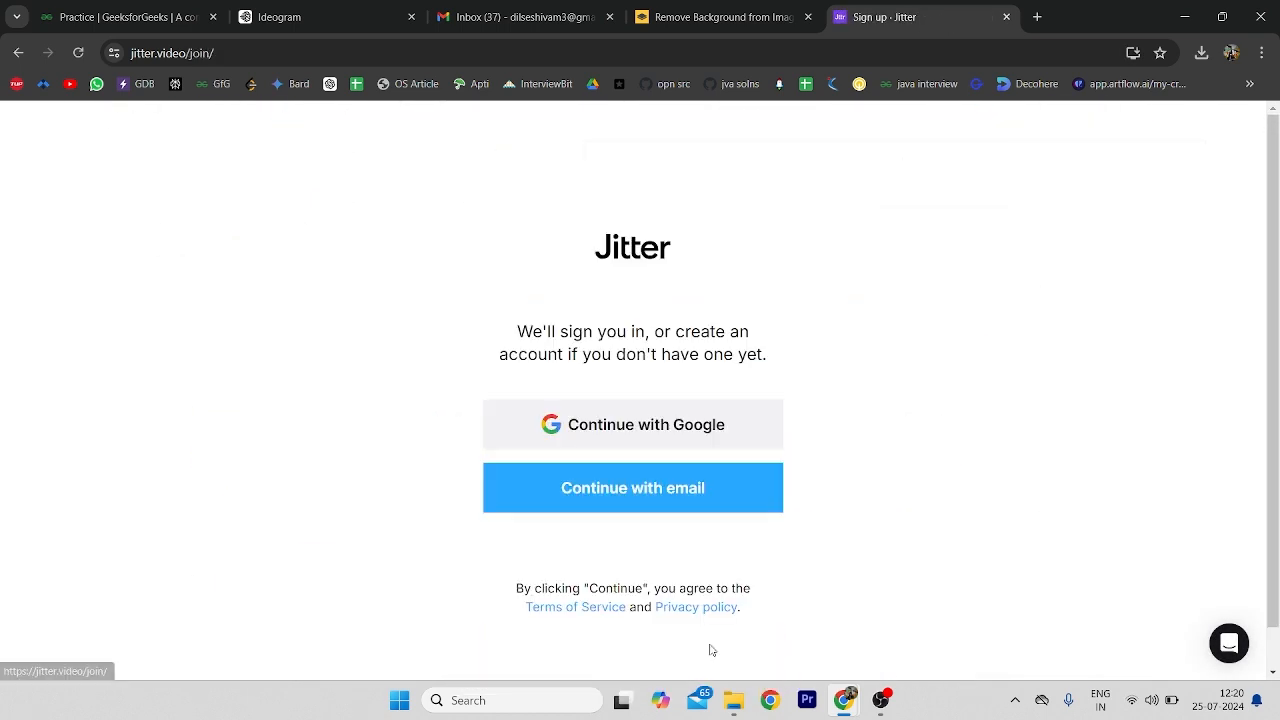
{"action": "left_click", "coordinate": [696, 430]}
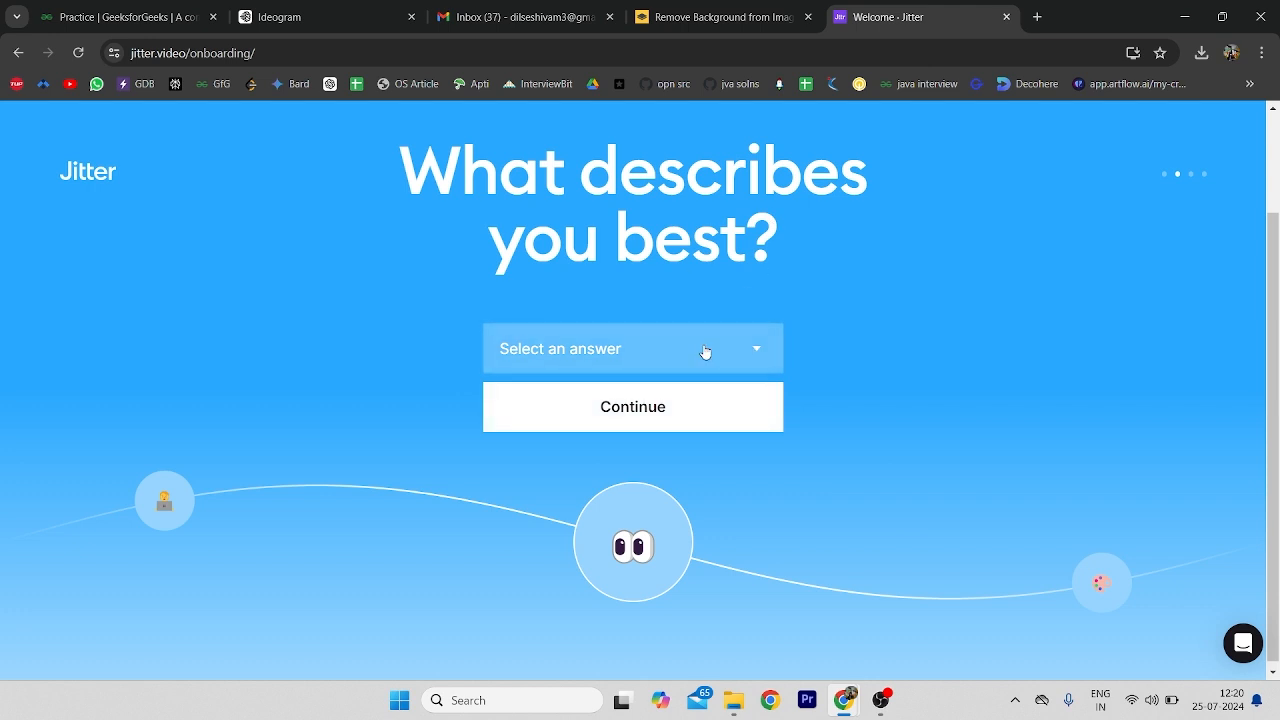
{"action": "left_click", "coordinate": [703, 344]}
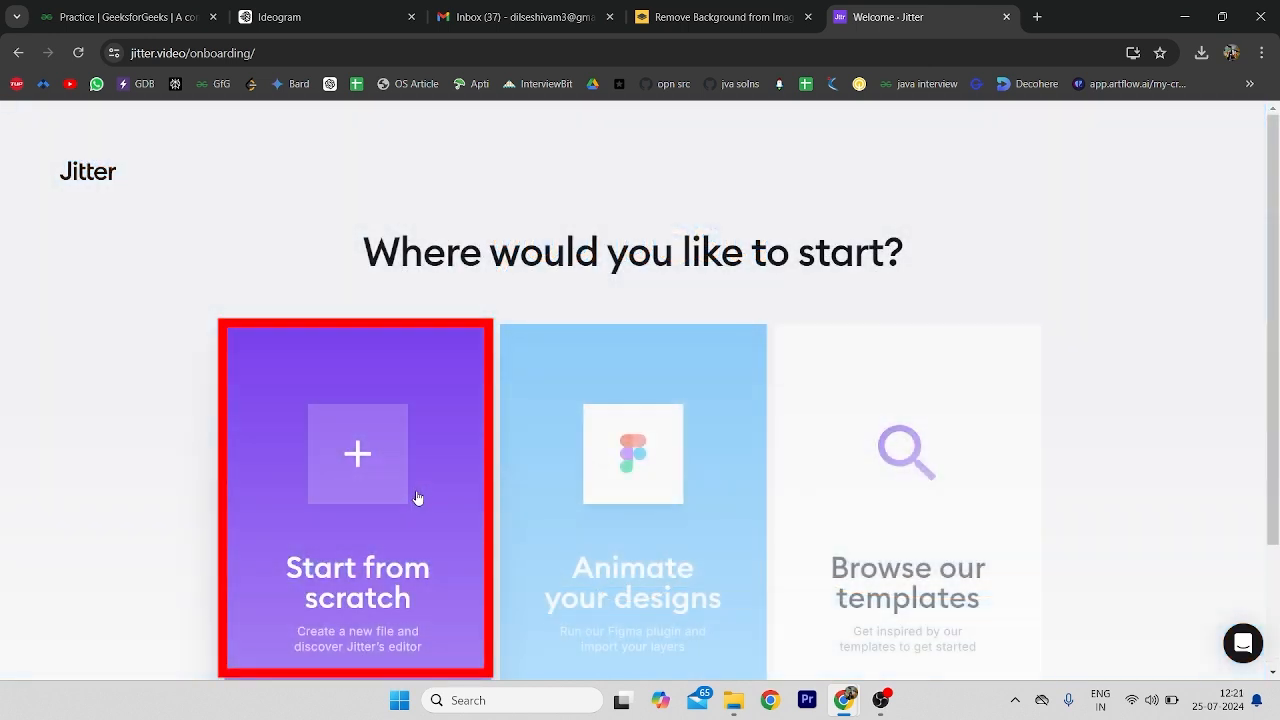
{"action": "left_click", "coordinate": [415, 495]}
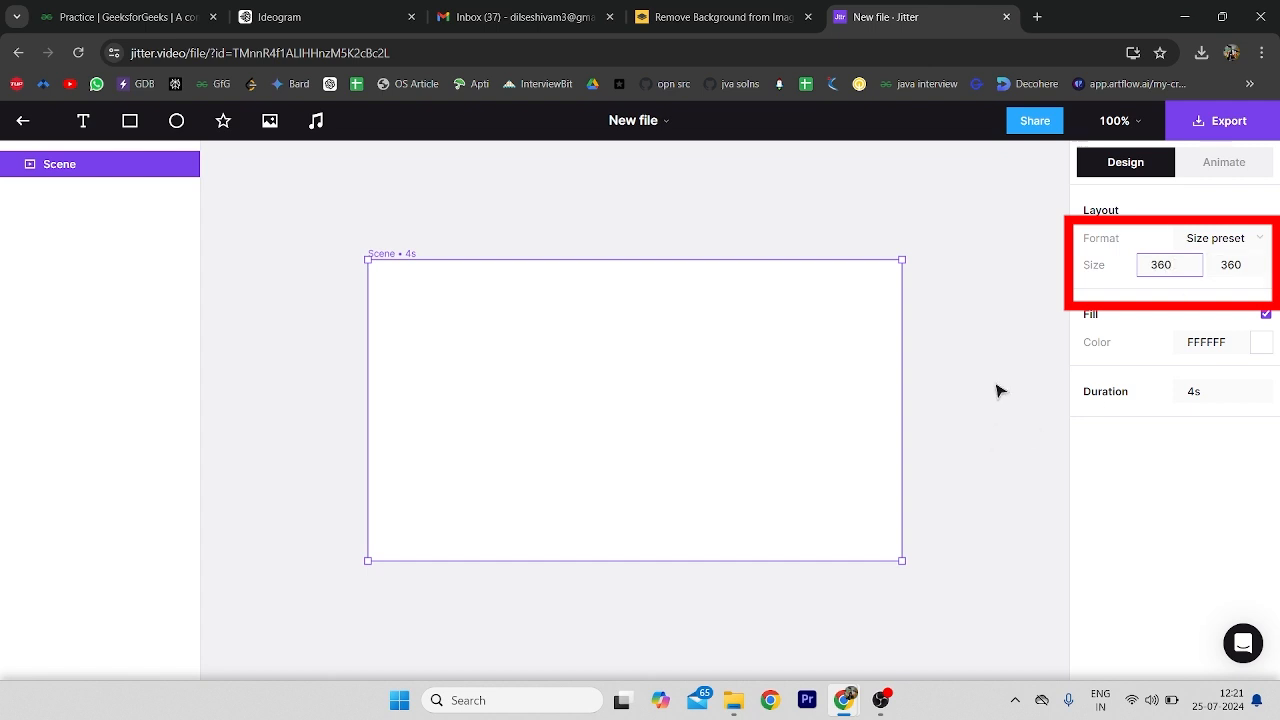
Set the scene size to 360 × 360 and its solid fill to yellow FFF500.
{"action": "left_click", "coordinate": [1260, 352]}
{"action": "left_click_drag", "start_coordinate": [1026, 331], "coordinate": [1084, 248]}
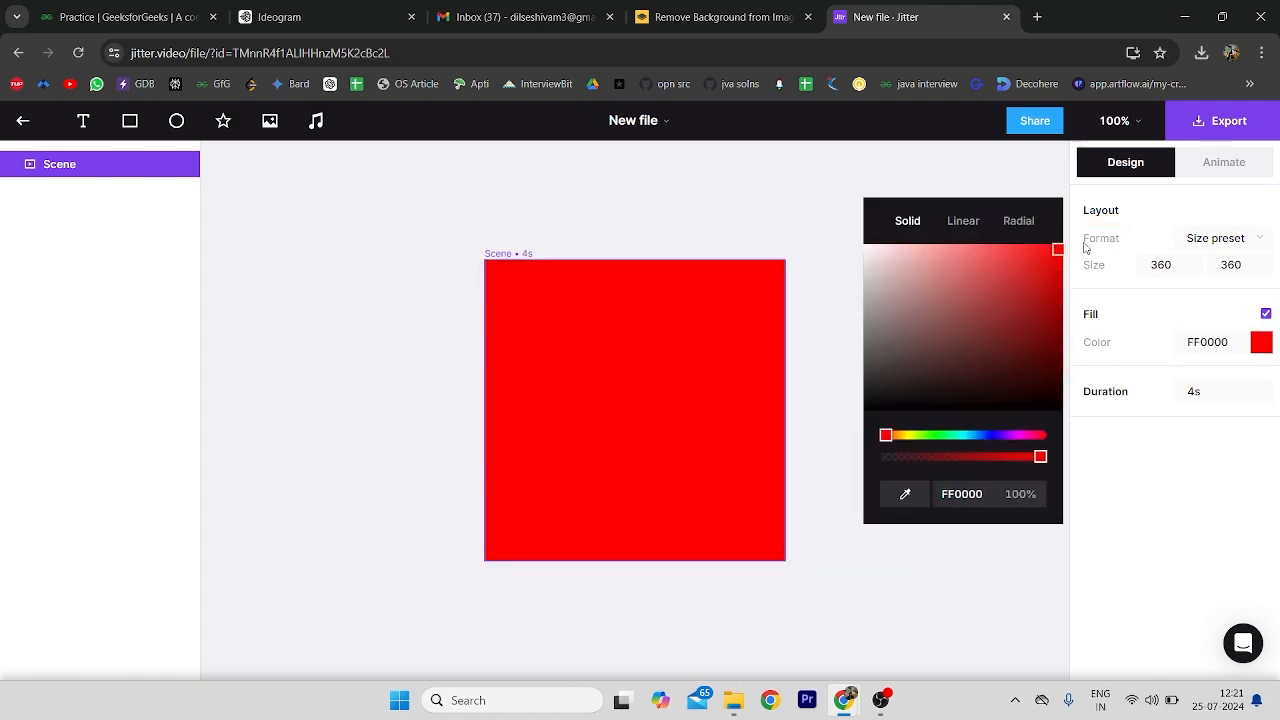
{"action": "mouse_move", "coordinate": [886, 435]}
{"action": "left_mouse_down"}
{"action": "mouse_move", "coordinate": [985, 438]}
{"action": "mouse_move", "coordinate": [910, 436]}
{"action": "left_mouse_up"}
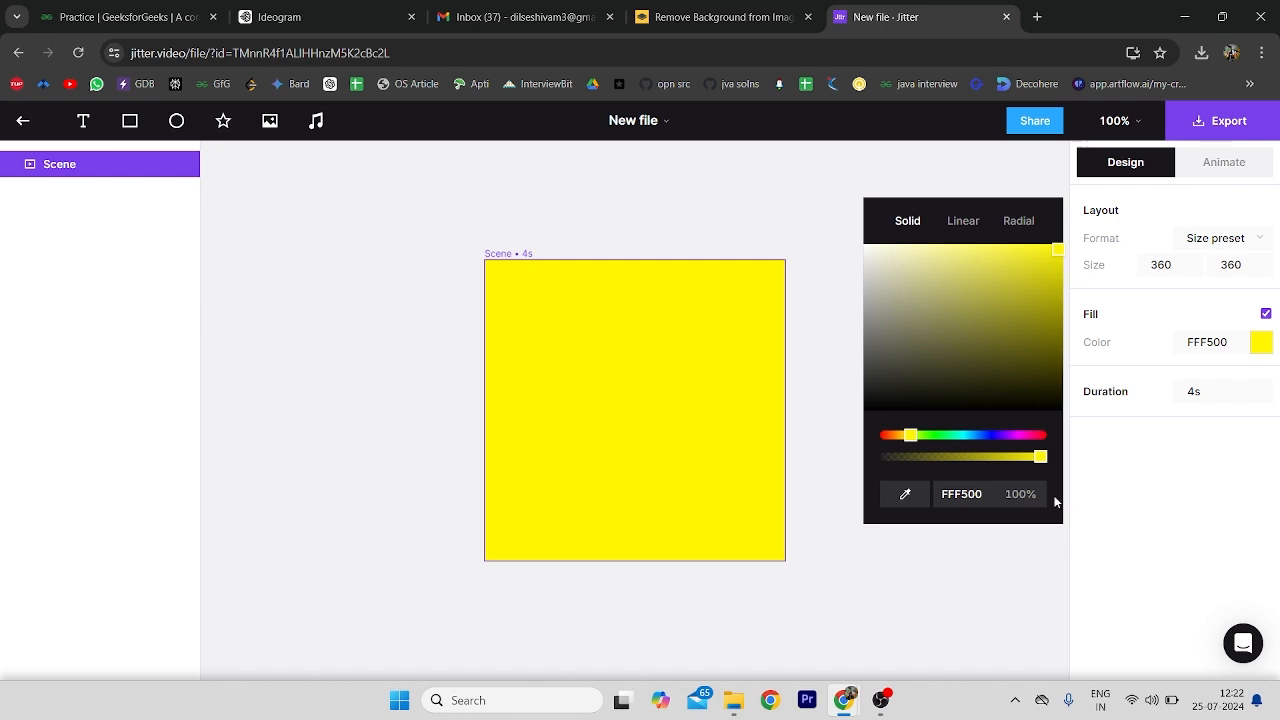
{"action": "left_click", "coordinate": [1016, 558]}
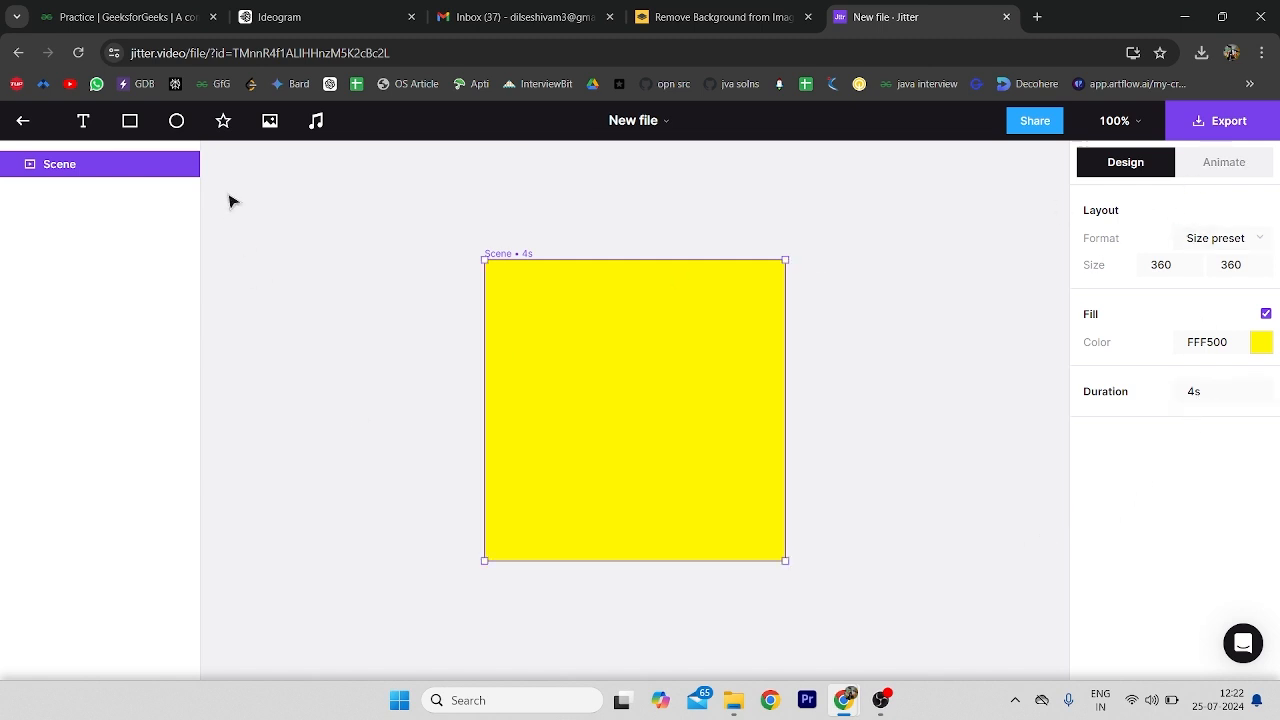
Insert the background-free portrait from the Downloads folder and enlarge it to about 339 × 342, reaching the scene's lower-right corner.
{"action": "left_click", "coordinate": [268, 122]}
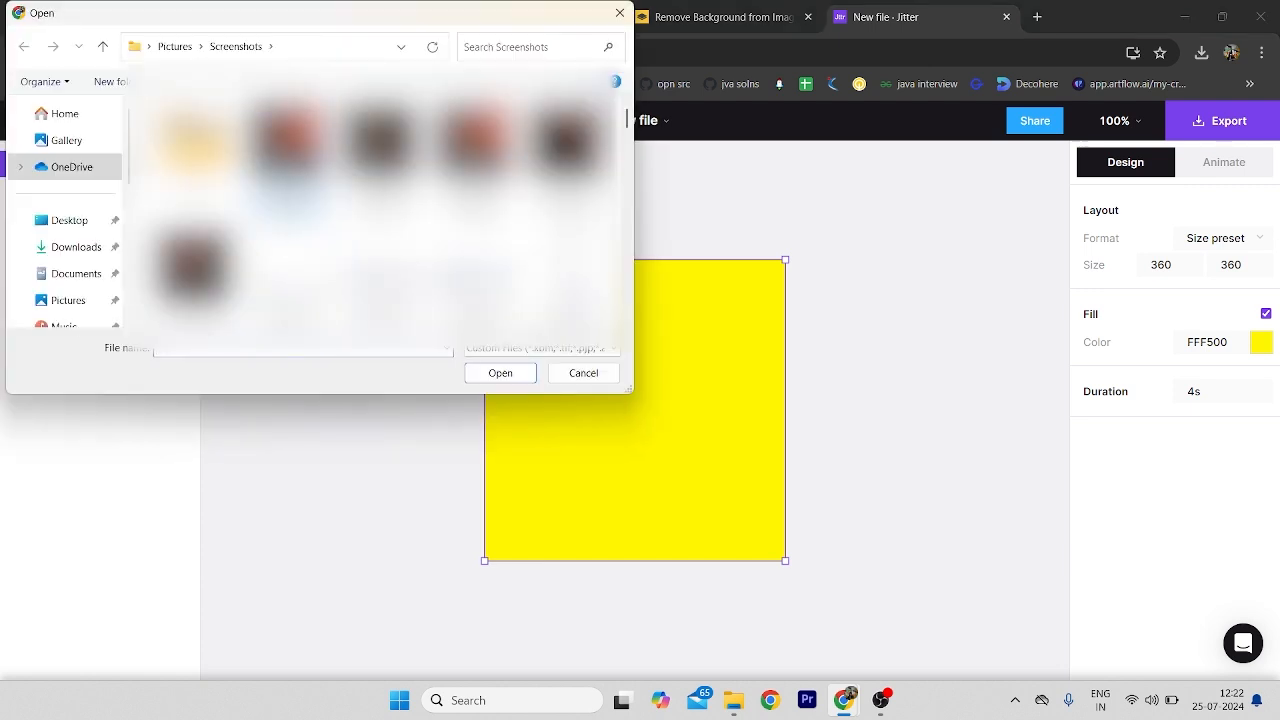
{"action": "left_click", "coordinate": [63, 246]}
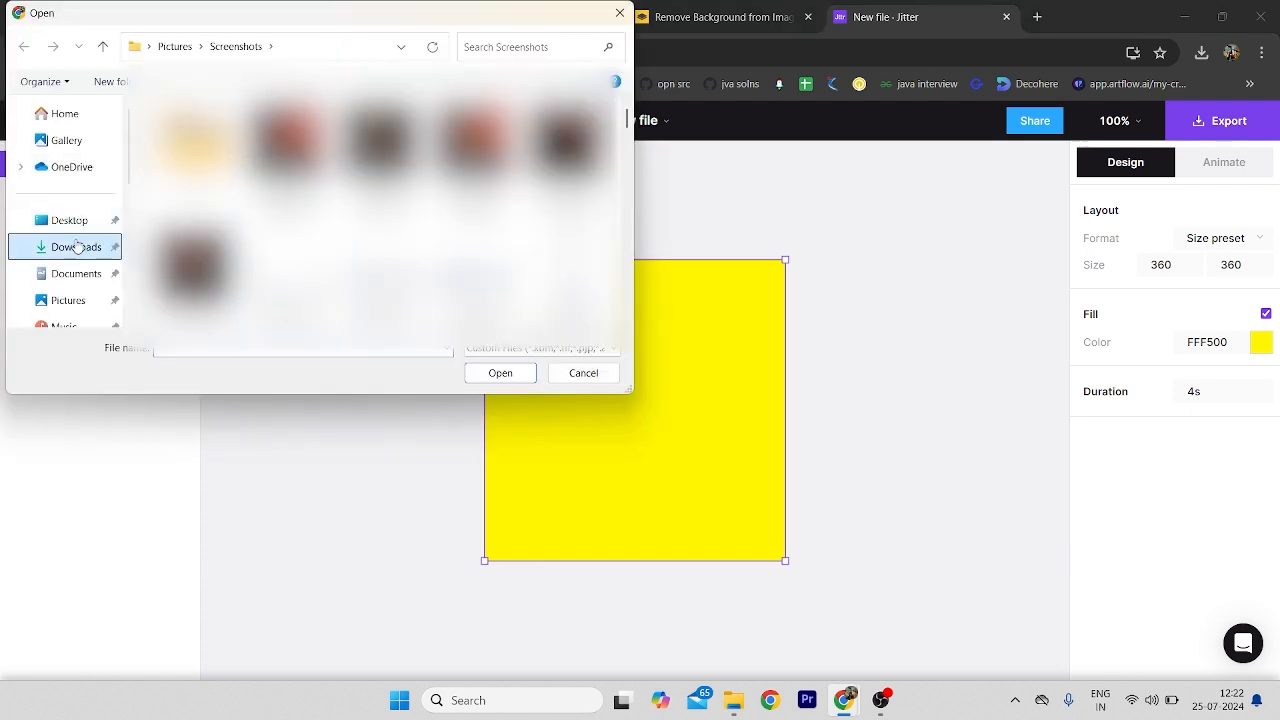
{"action": "double_click", "coordinate": [195, 165]}
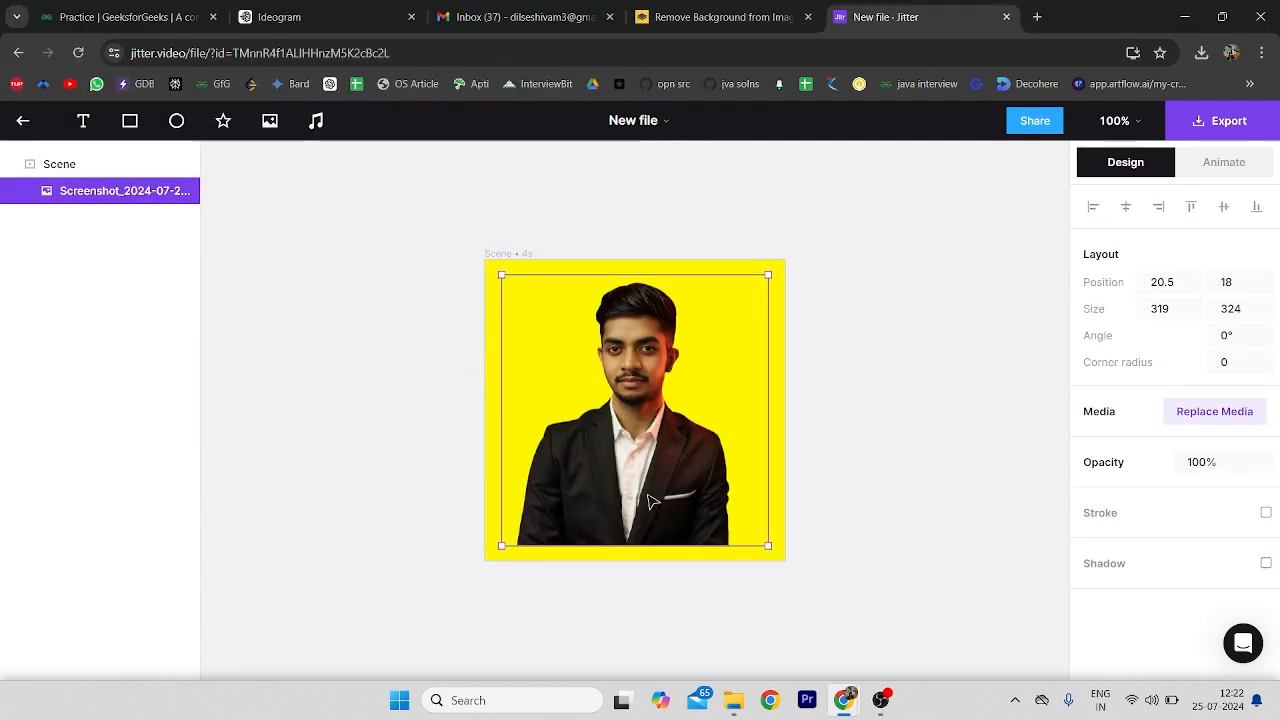
{"action": "left_click_drag", "start_coordinate": [765, 543], "coordinate": [785, 561]}
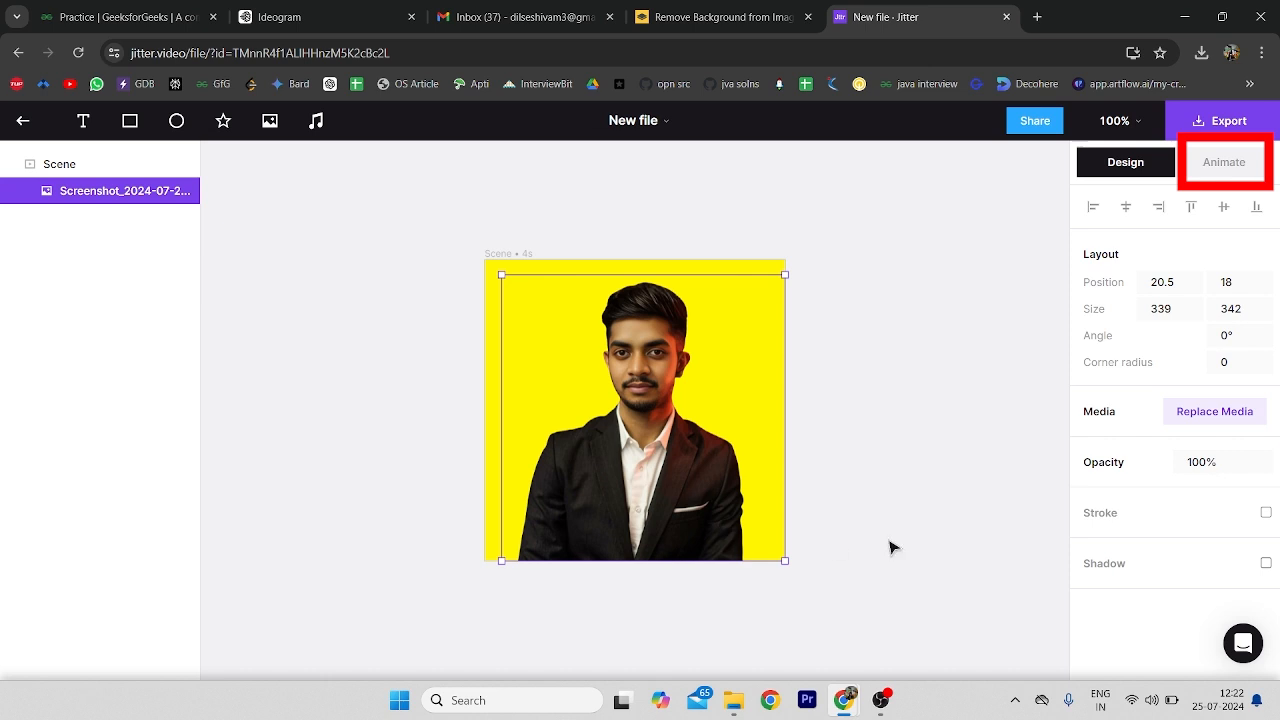
Add a Twist in entrance animation to the portrait layer.
{"action": "left_click", "coordinate": [1217, 175]}
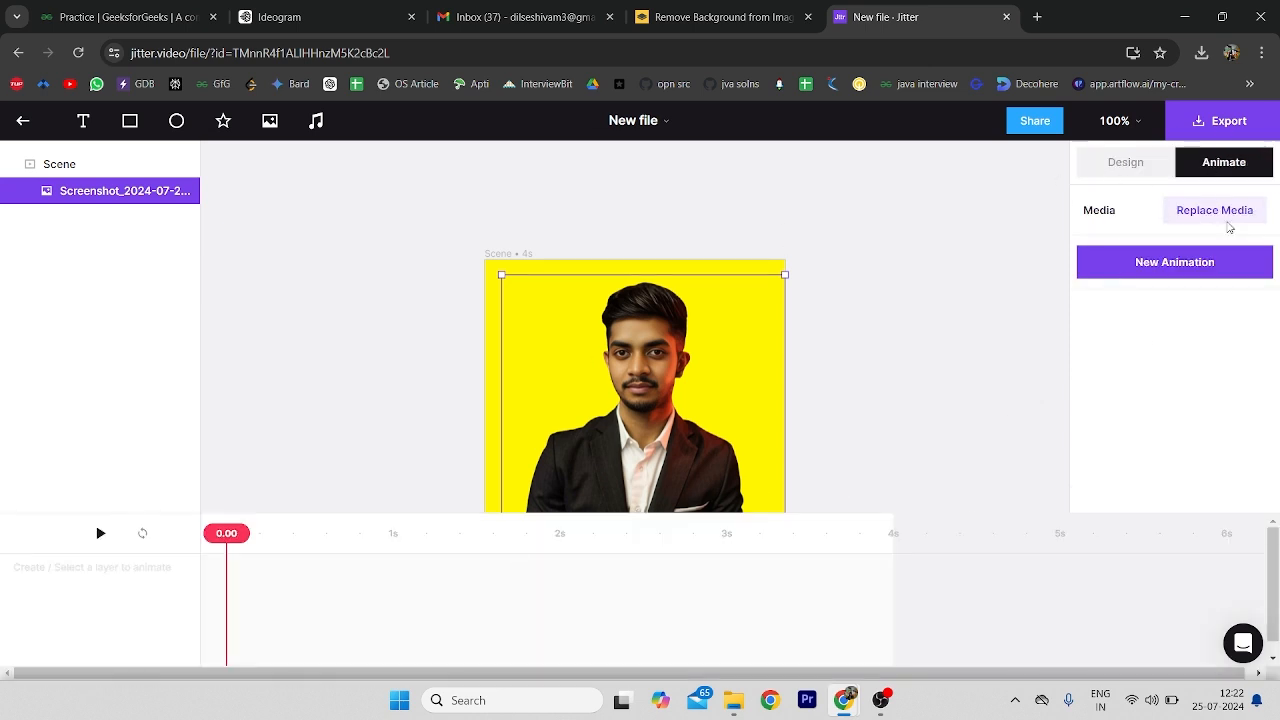
{"action": "left_click", "coordinate": [1228, 276]}
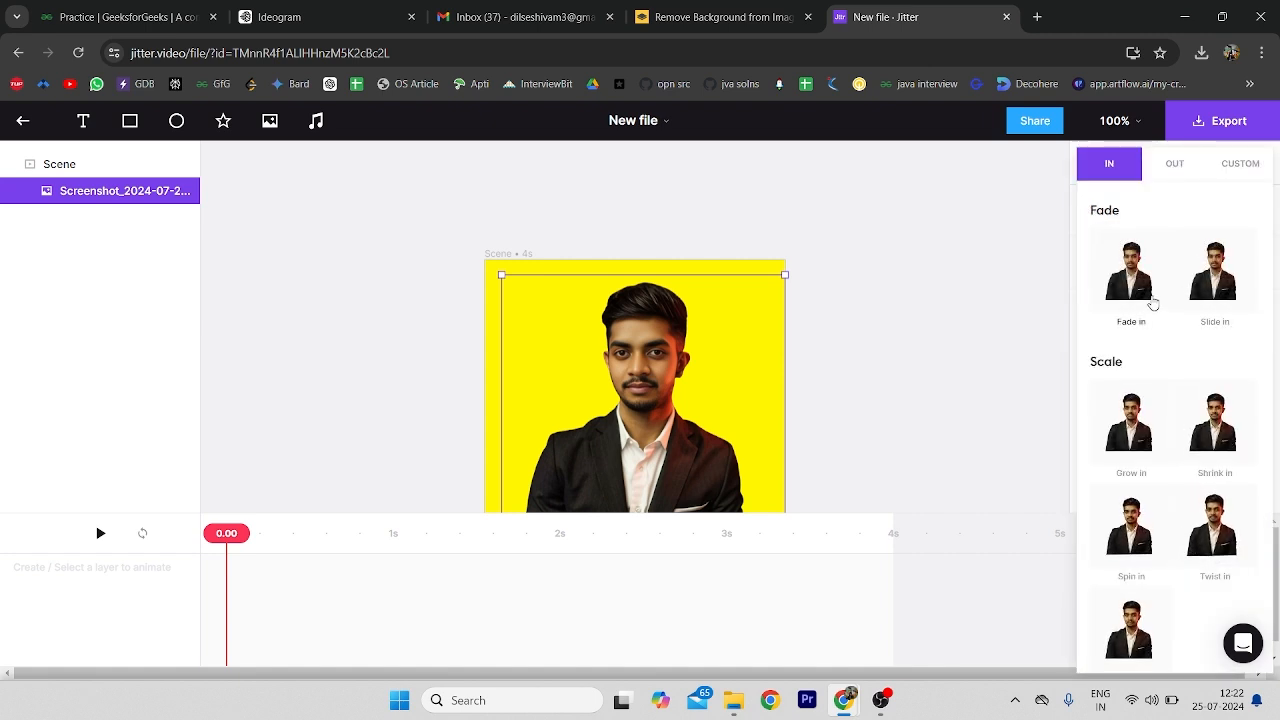
{"action": "scroll", "coordinate": [1190, 425], "scroll_direction": "down", "scroll_amount": 4}
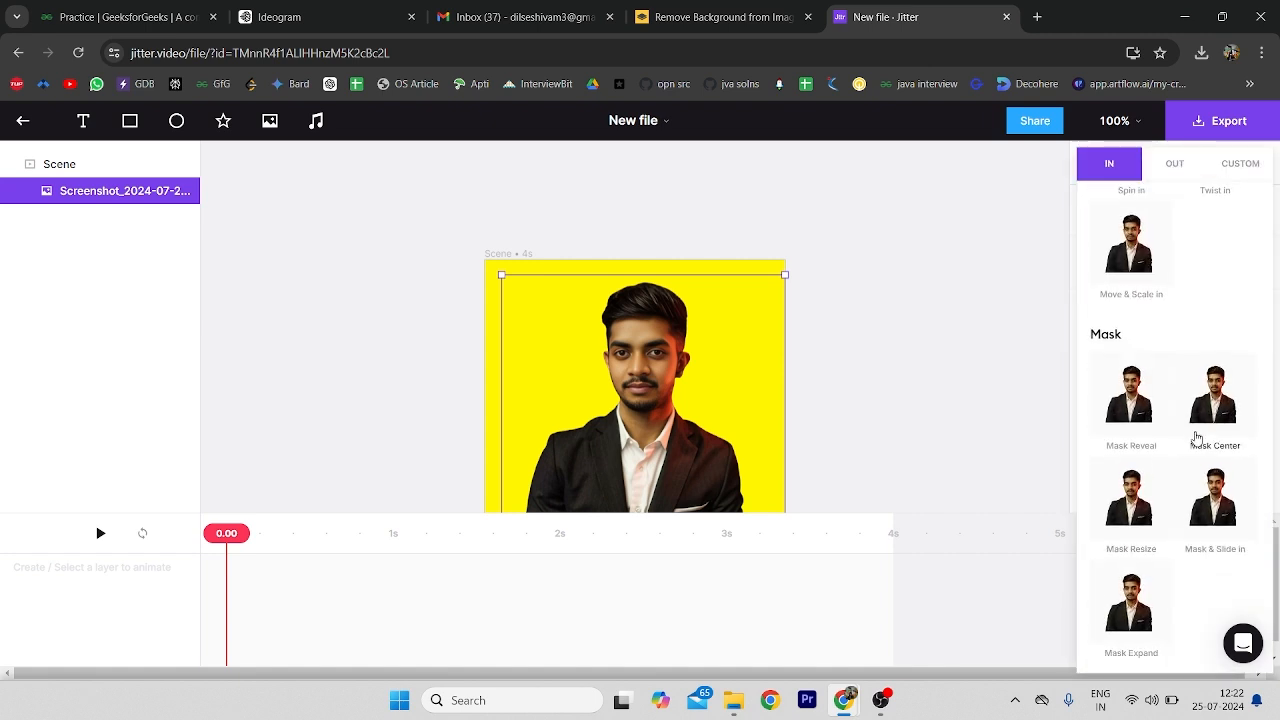
{"action": "scroll", "coordinate": [1196, 436], "scroll_direction": "up", "scroll_amount": 4}
{"action": "scroll", "coordinate": [1191, 434], "scroll_direction": "down", "scroll_amount": 4}
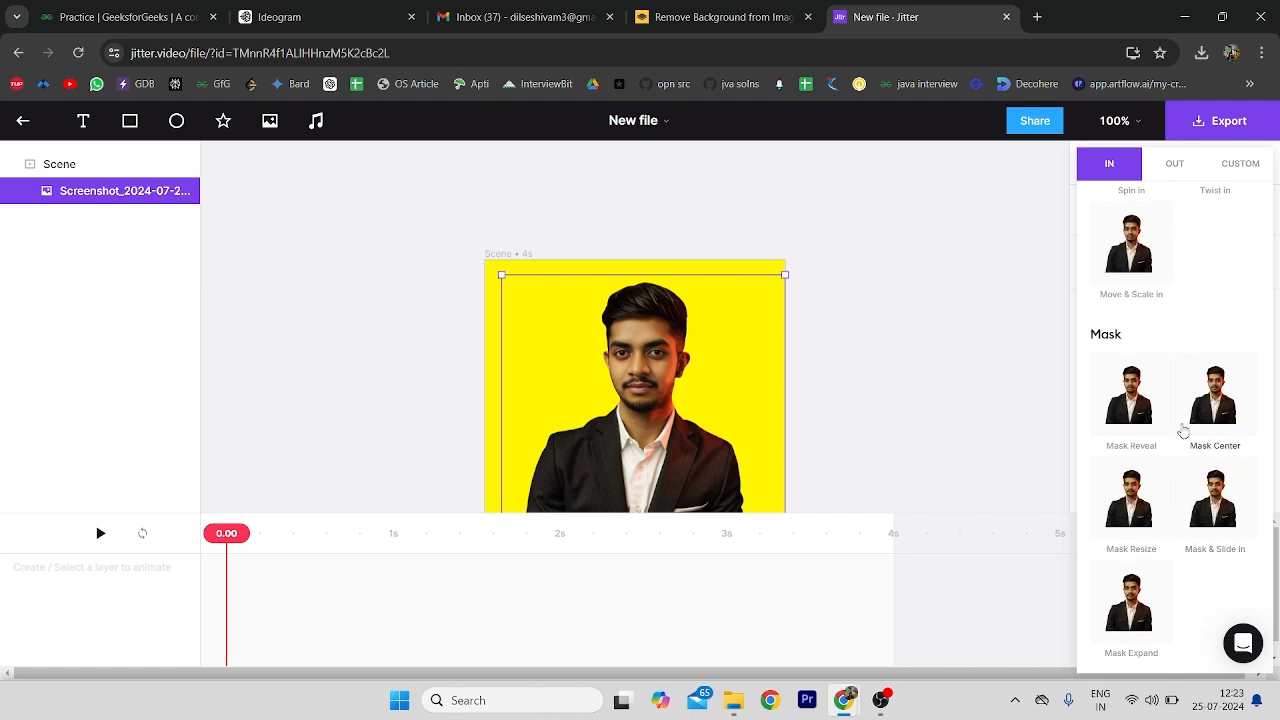
{"action": "scroll", "coordinate": [1221, 494], "scroll_direction": "up", "scroll_amount": 2}
{"action": "scroll", "coordinate": [1221, 494], "scroll_direction": "up", "scroll_amount": 2}
{"action": "left_click", "coordinate": [1215, 525]}
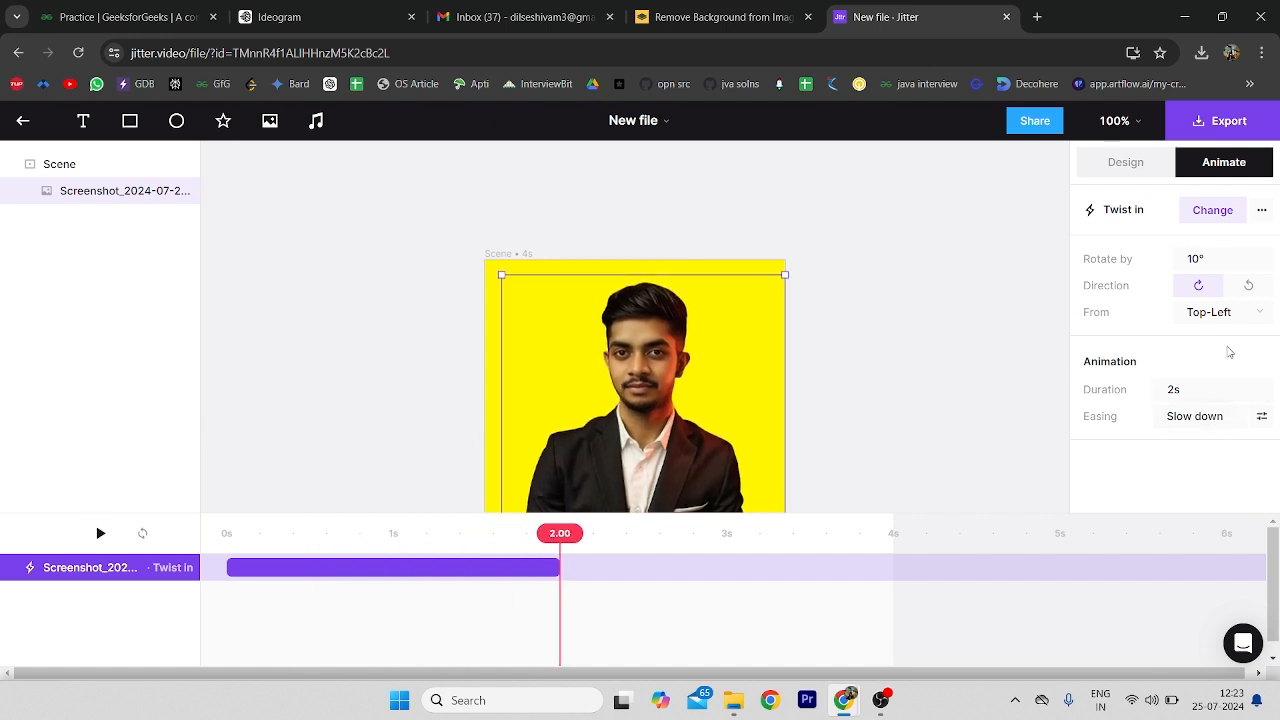
Try Fade in as the portrait's entrance animation, and change it to Slide in.
{"action": "left_click", "coordinate": [1212, 210]}
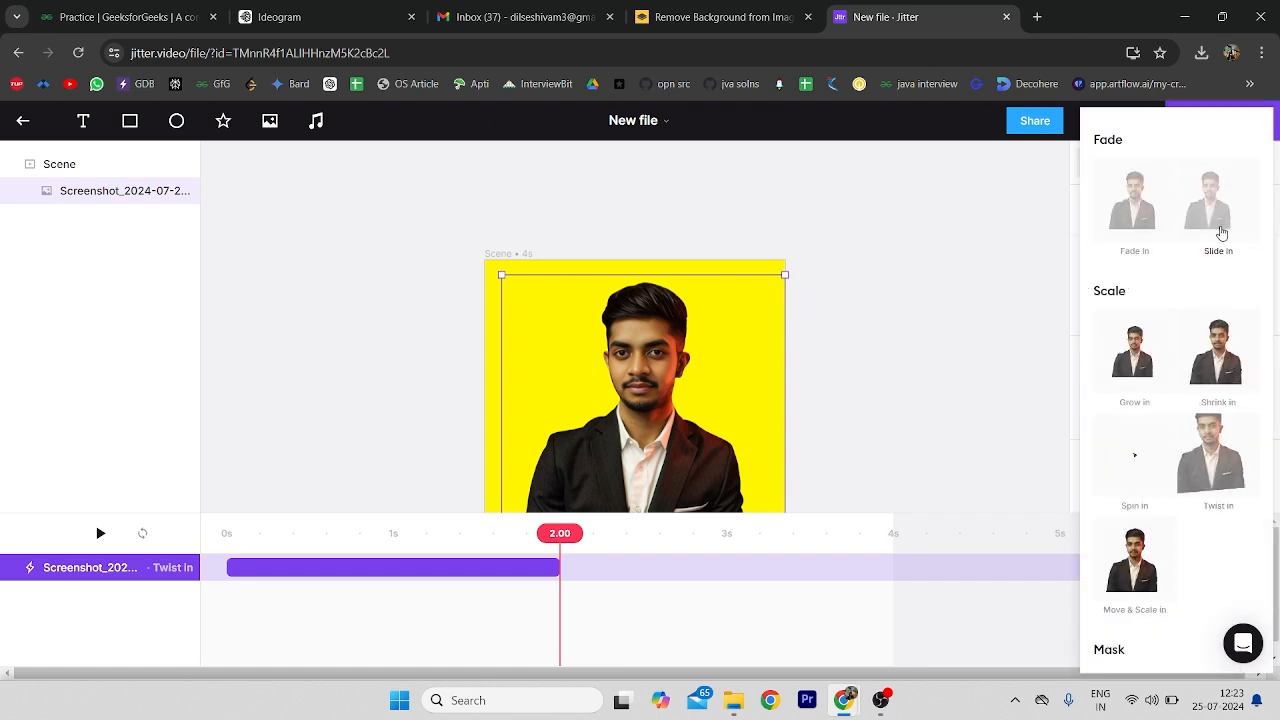
{"action": "left_click", "coordinate": [1117, 219]}
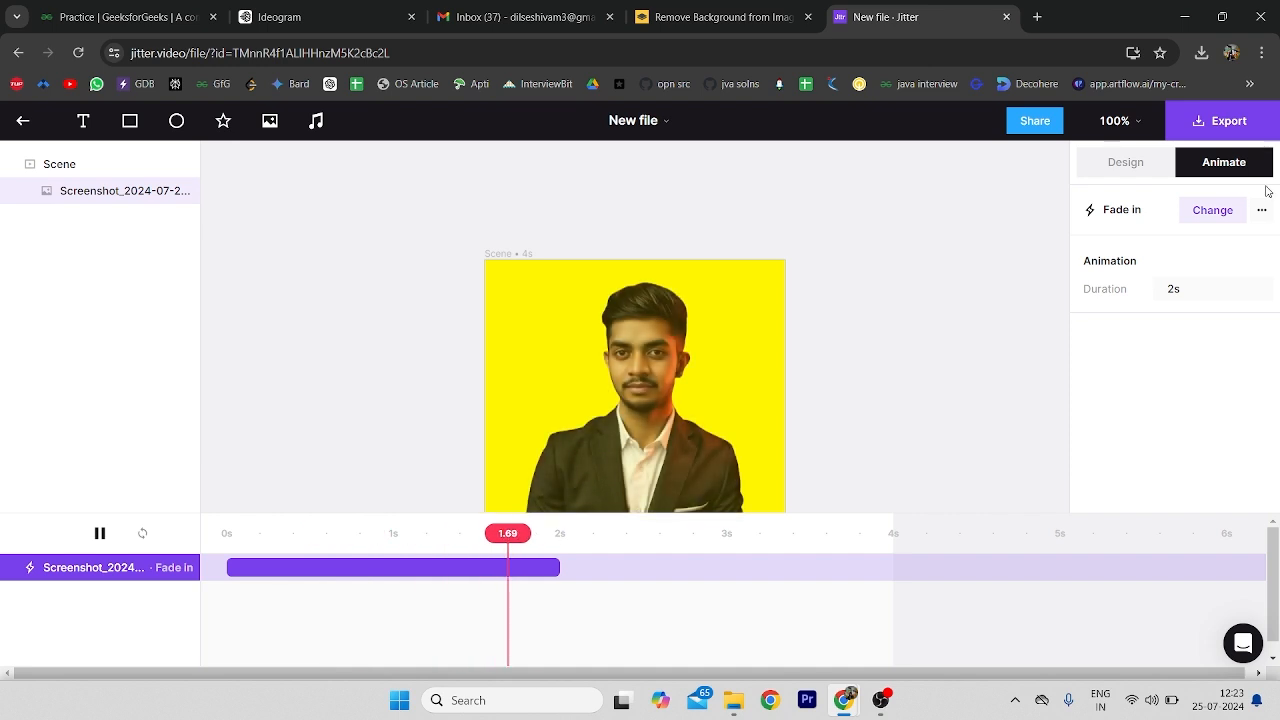
{"action": "left_click", "coordinate": [1210, 211]}
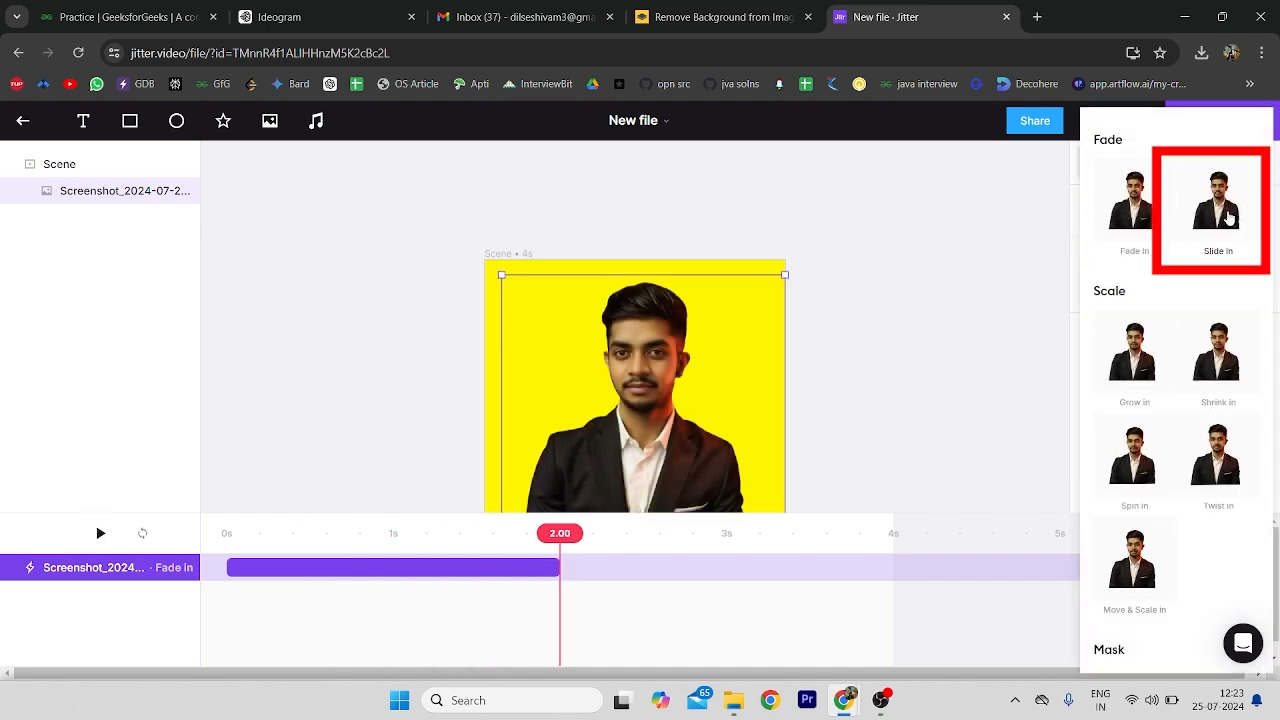
{"action": "left_click", "coordinate": [1228, 218]}
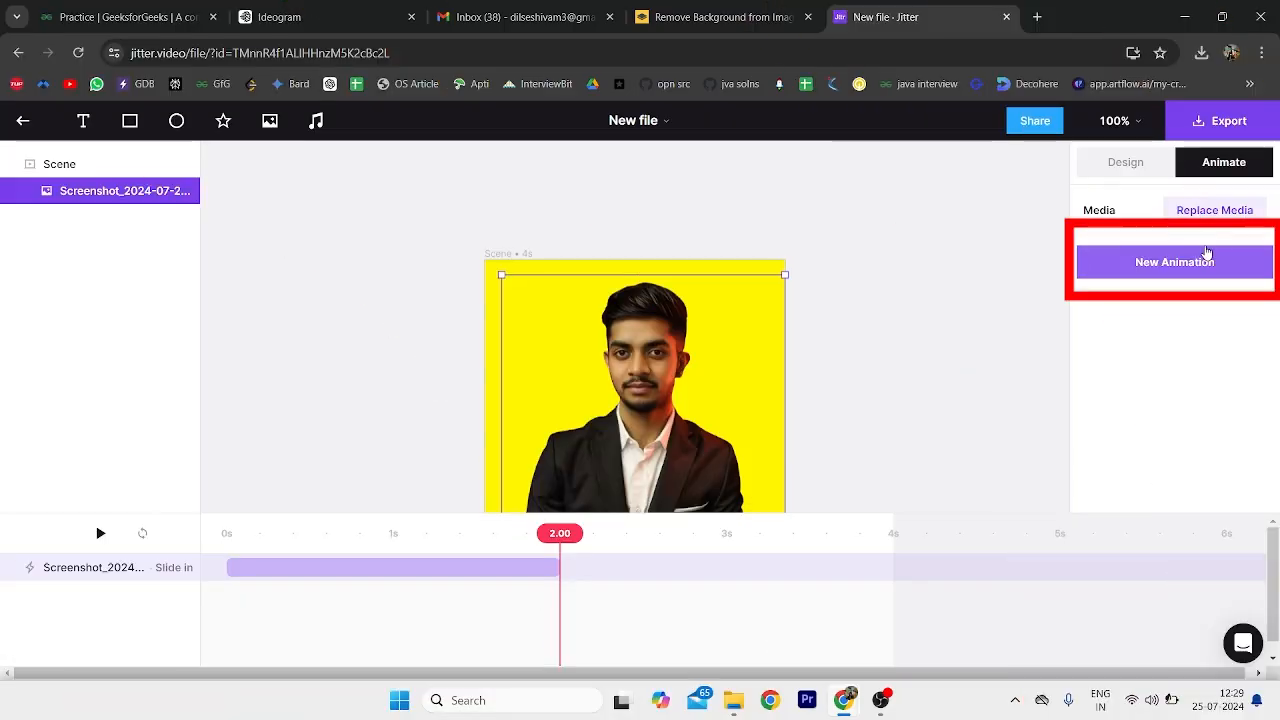
Add a Slide out exit animation to the portrait layer with a duration of 2 s.
{"action": "left_click", "coordinate": [1206, 258]}
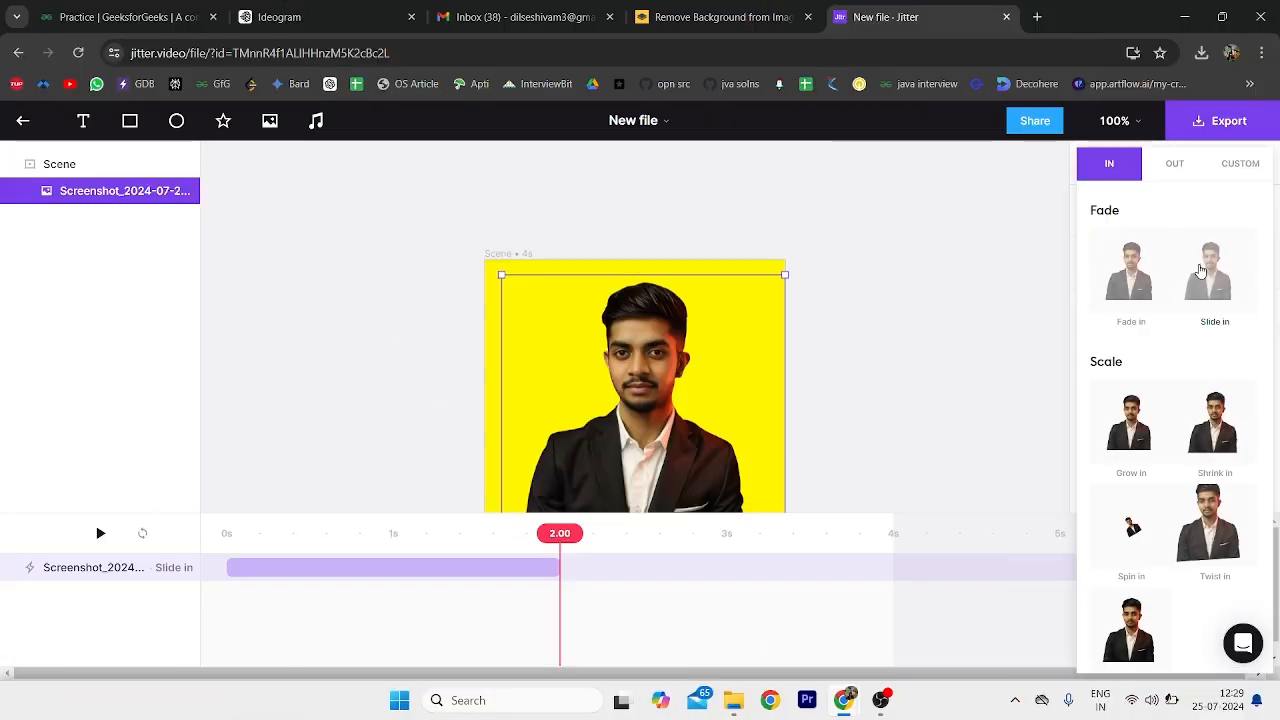
{"action": "left_click", "coordinate": [1179, 168]}
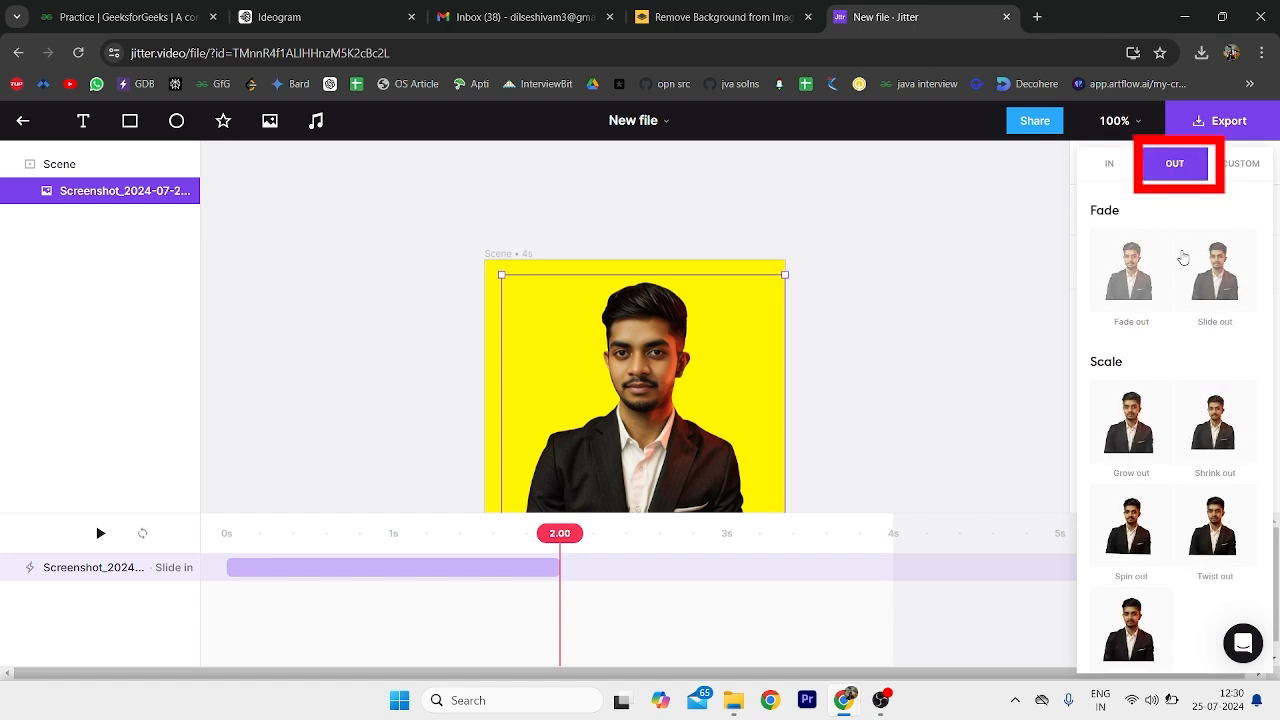
{"action": "left_click", "coordinate": [1211, 287]}
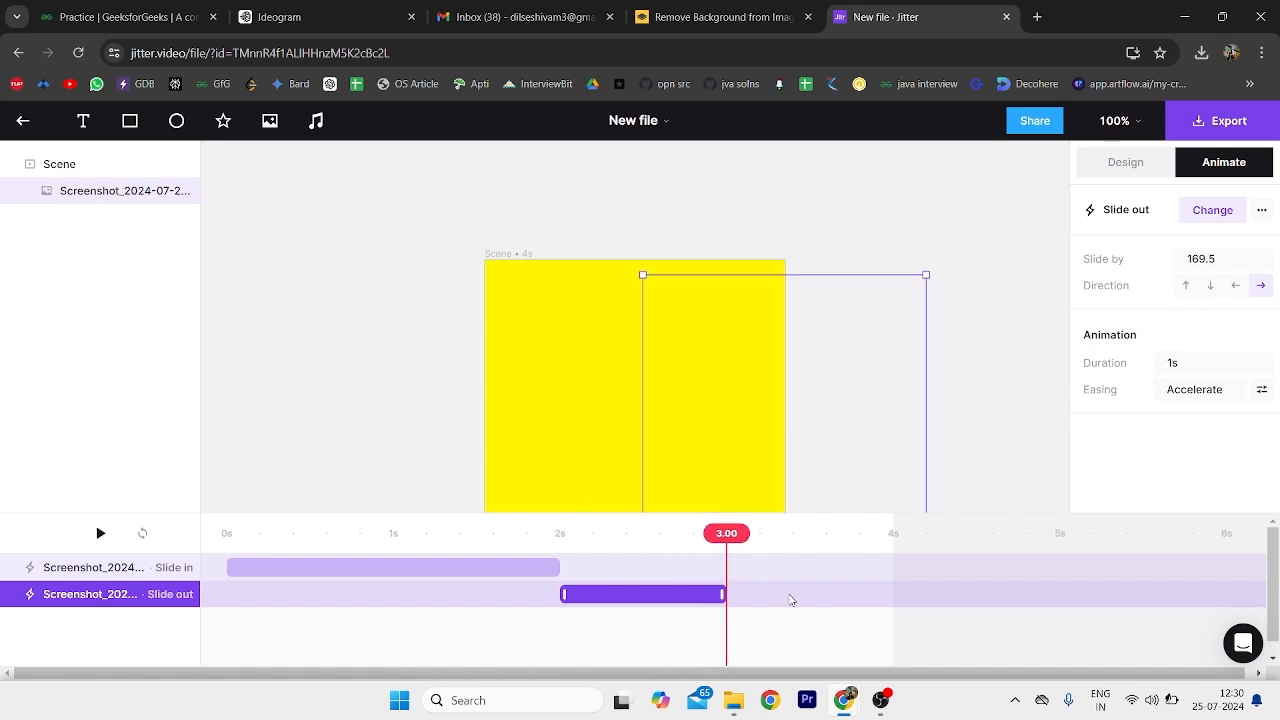
{"action": "left_click", "coordinate": [1206, 364]}
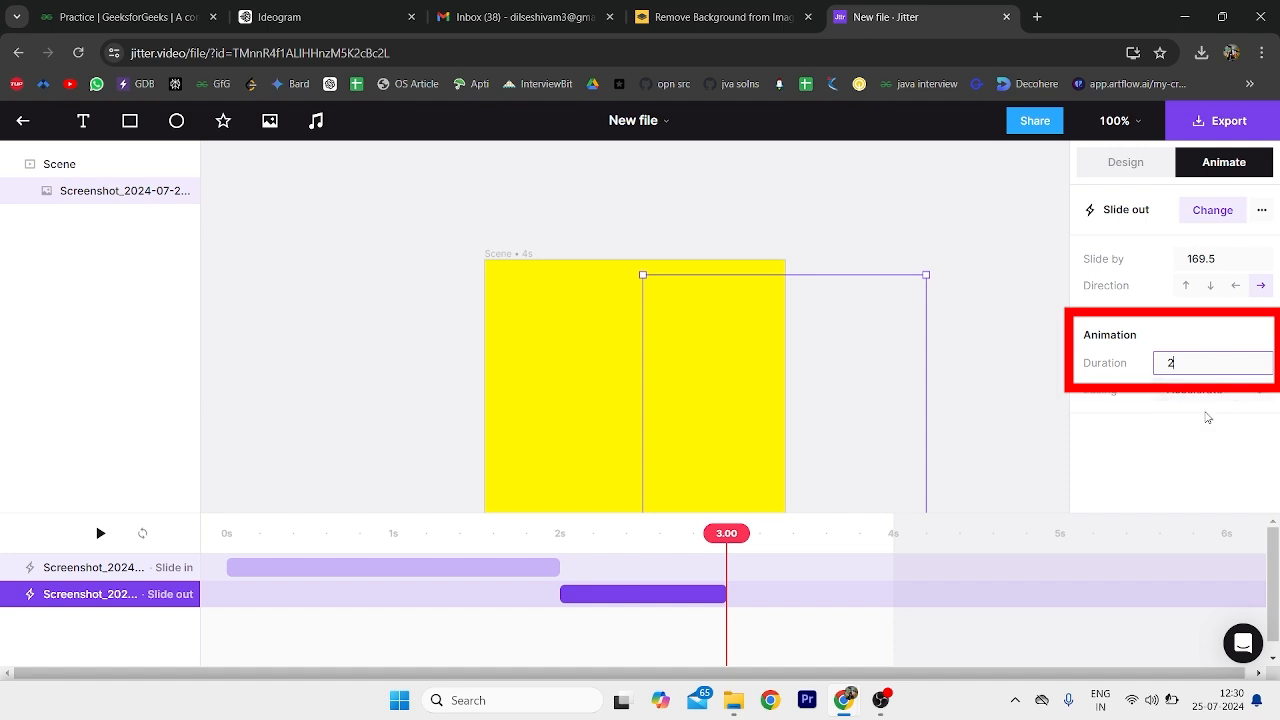
{"action": "key", "text": "Return"}
Scrub through the timeline from the start to preview the portrait's Slide in and Slide out animations.
{"action": "left_click", "coordinate": [1019, 509]}
{"action": "left_click", "coordinate": [424, 545]}
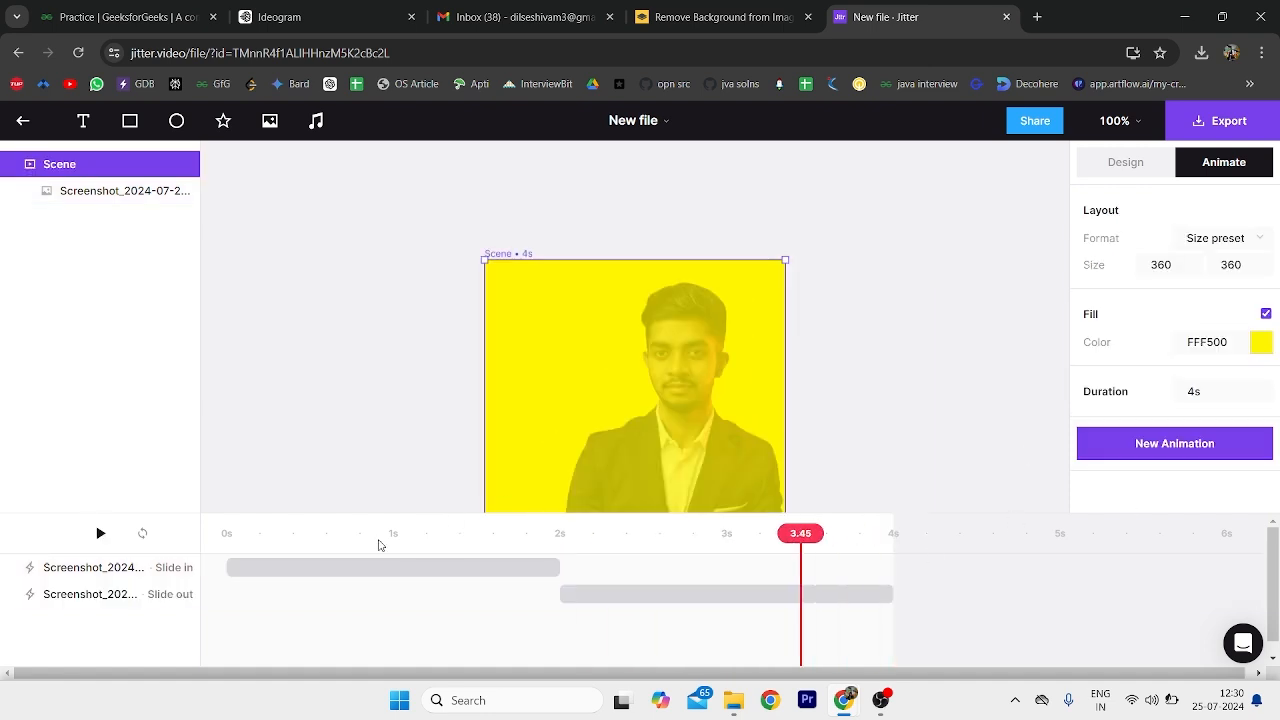
{"action": "left_click", "coordinate": [226, 535]}
{"action": "left_click_drag", "start_coordinate": [248, 555], "coordinate": [955, 552]}
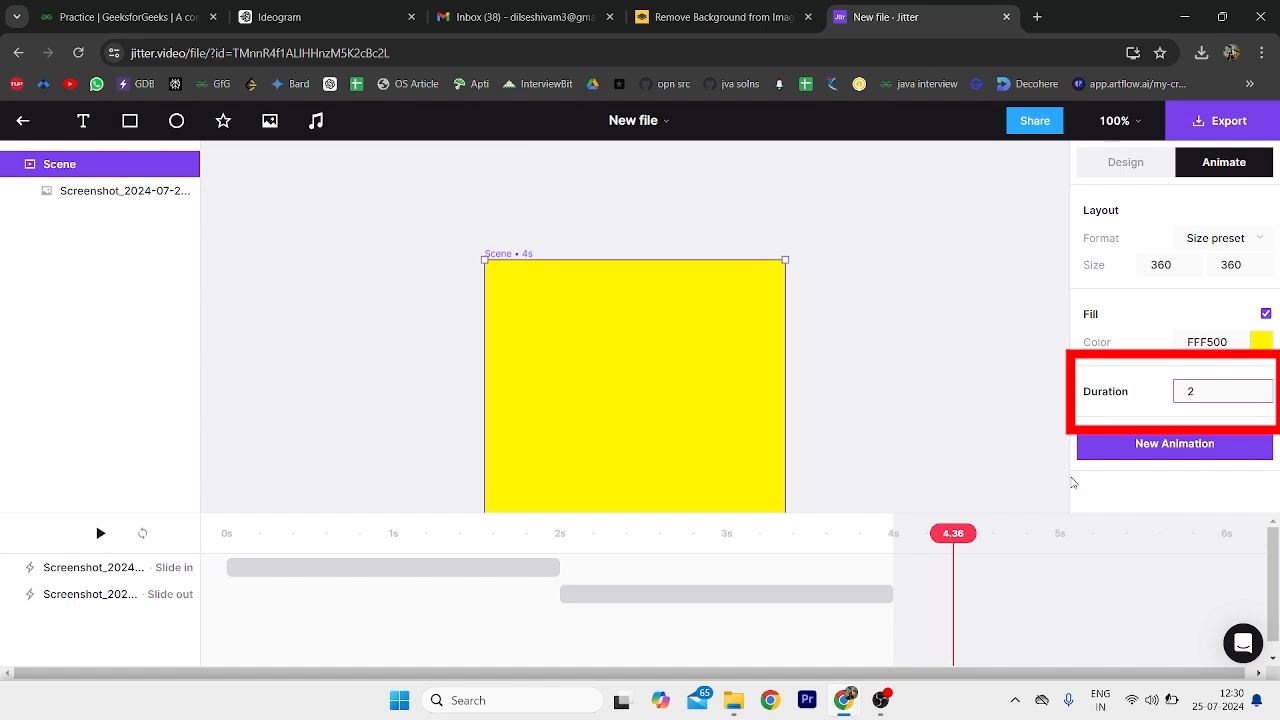
Set the scene duration to 2 s and shorten the Slide in animation to 1 s.
{"action": "key", "text": "Return"}
{"action": "left_click", "coordinate": [389, 563]}
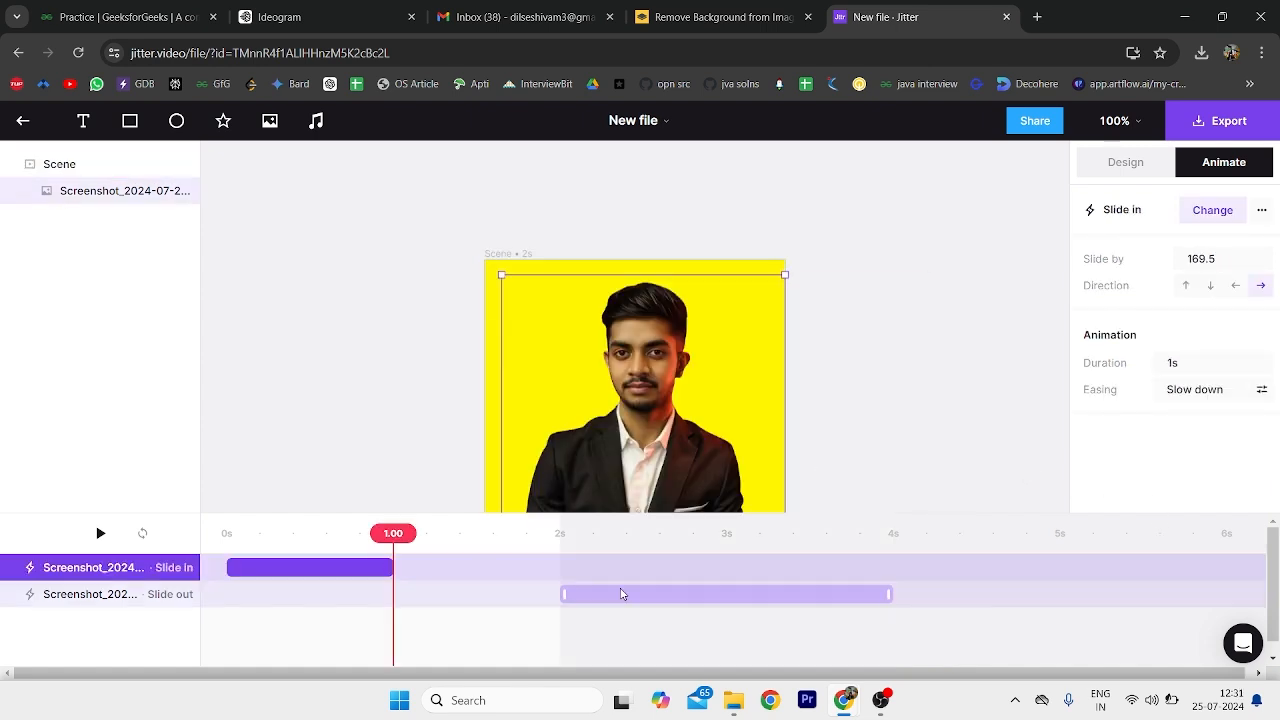